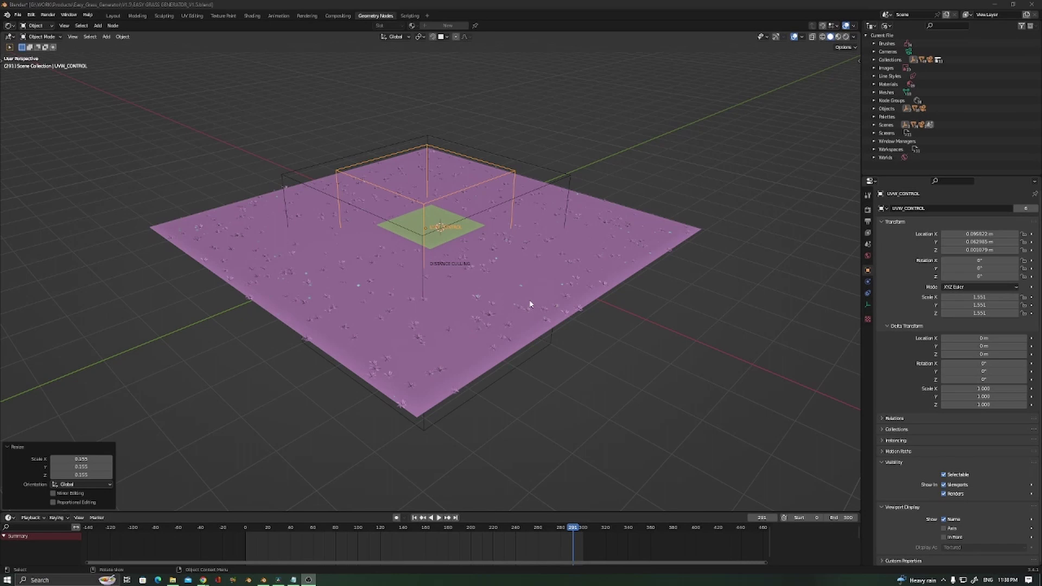
- Select the pink Scatter_base plane to show its GeometryNodes grass modifier
{"action": "left_click", "coordinate": [591, 276]}
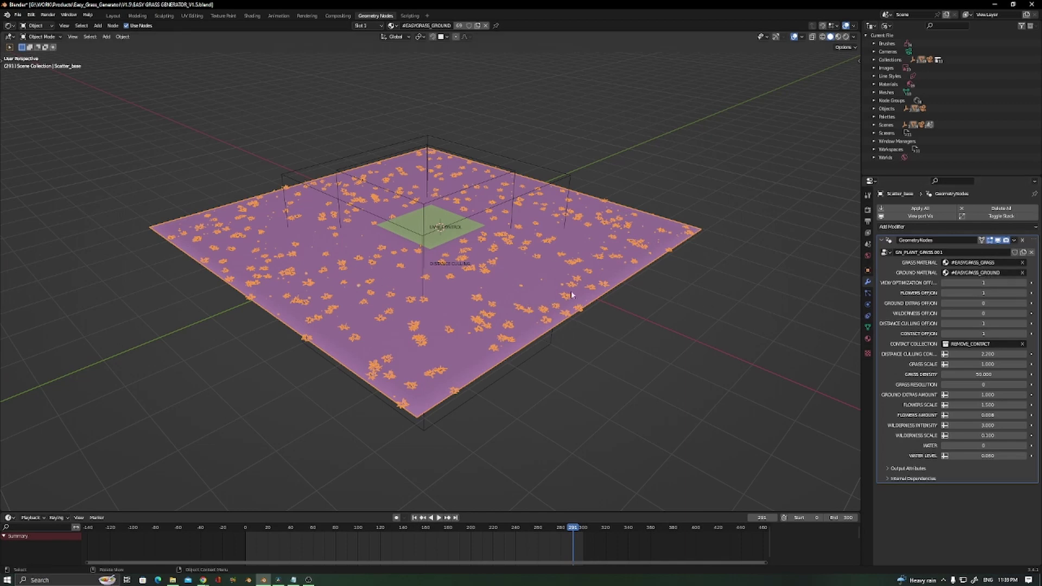
- Switch the viewport to Rendered shading and open a Shader Editor above it showing the ground nodes
{"action": "key", "text": "z"}
{"action": "left_click", "coordinate": [567, 246]}
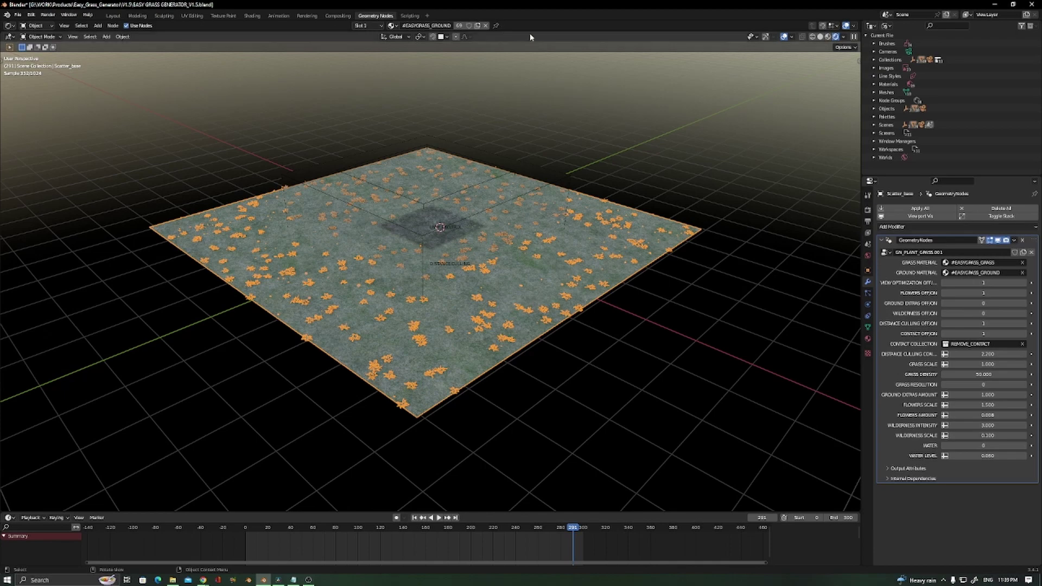
{"action": "left_click_drag", "start_coordinate": [531, 32], "coordinate": [529, 217]}
{"action": "scroll", "coordinate": [396, 155], "scroll_direction": "down", "scroll_amount": 3}
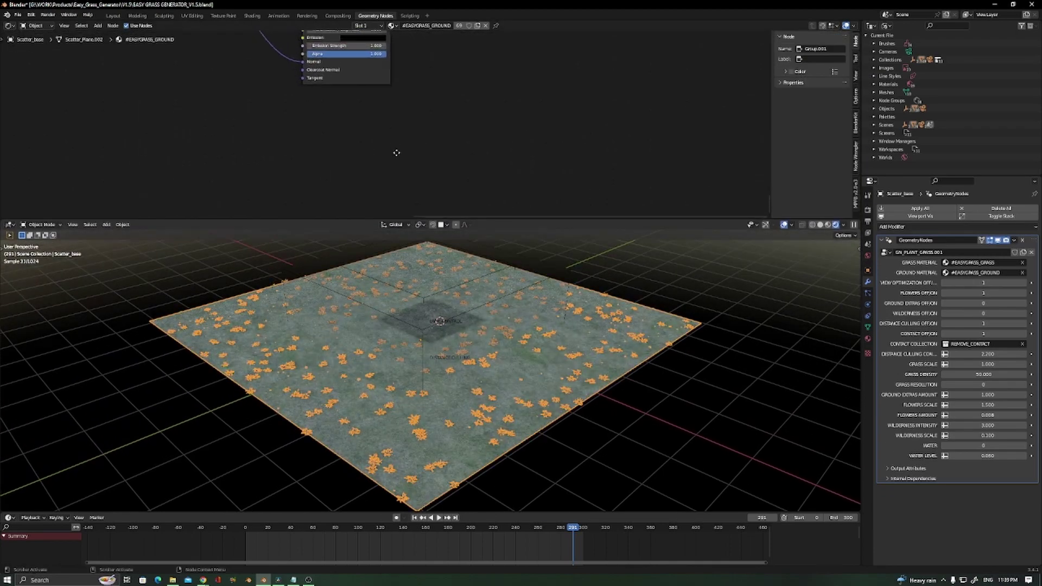
{"action": "middle_click_drag", "start_coordinate": [371, 180], "coordinate": [369, 176]}
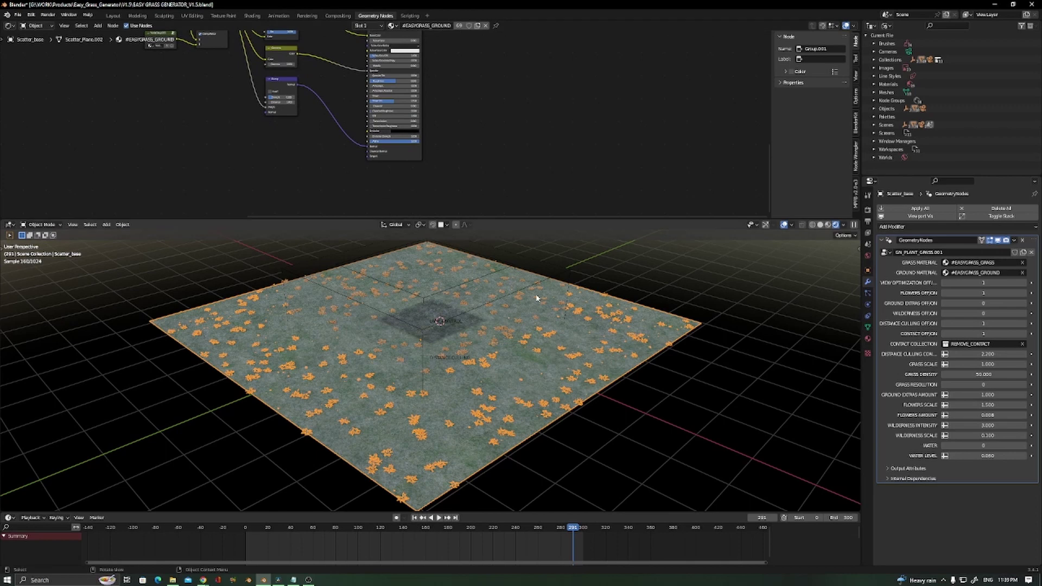
{"action": "left_click_drag", "start_coordinate": [542, 218], "coordinate": [542, 167]}
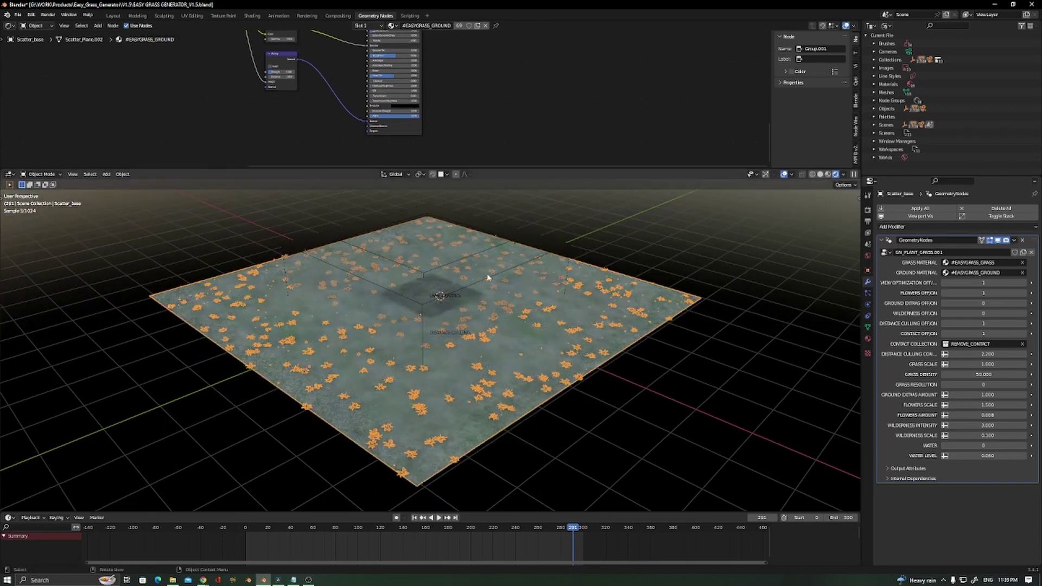
- Scale the UVW_CONTROL box to 1.624, then reselect the Scatter_base plane
{"action": "left_click", "coordinate": [467, 291]}
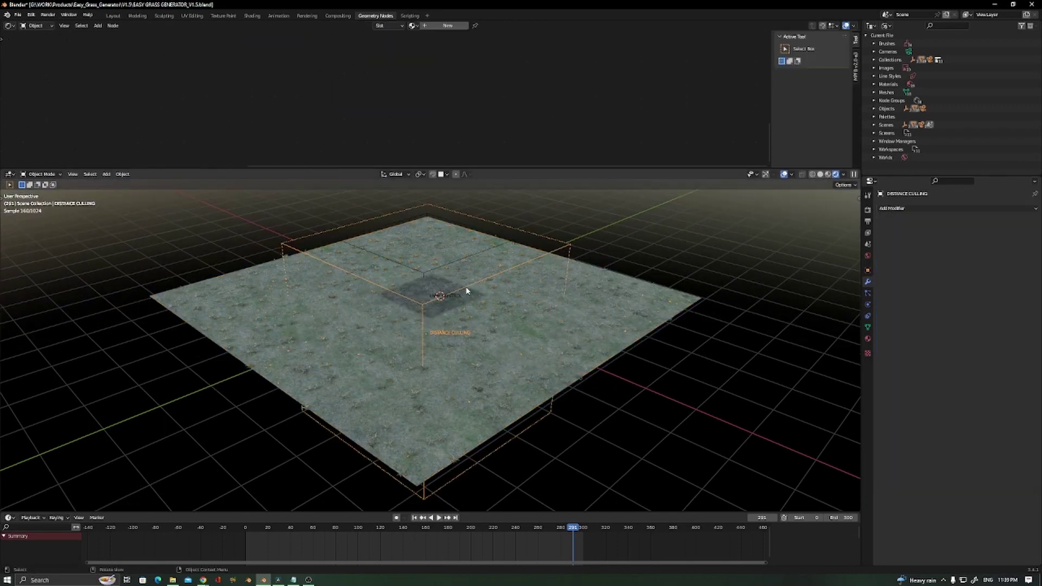
{"action": "left_click", "coordinate": [453, 262]}
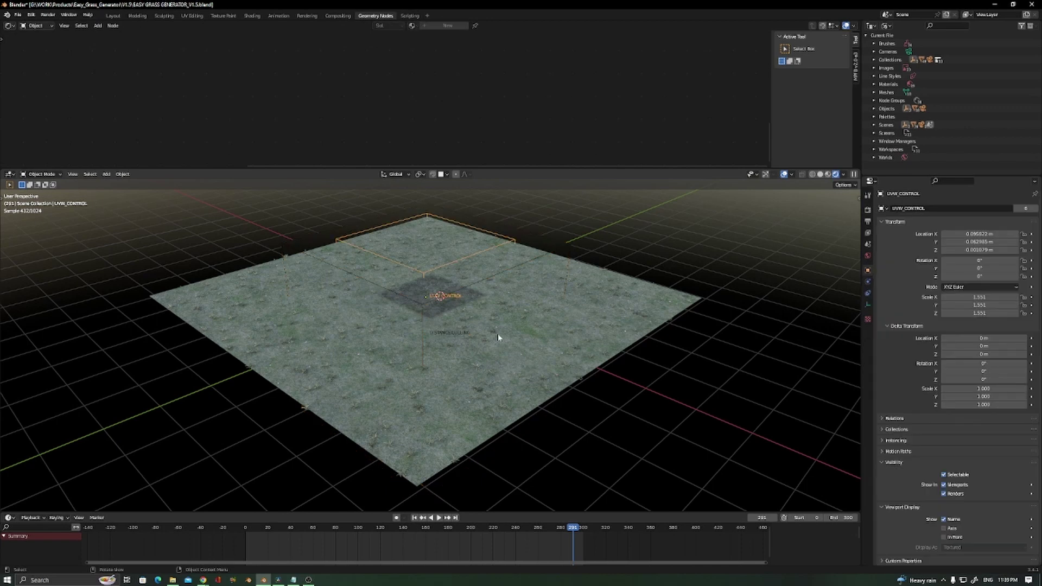
{"action": "key", "text": "s"}
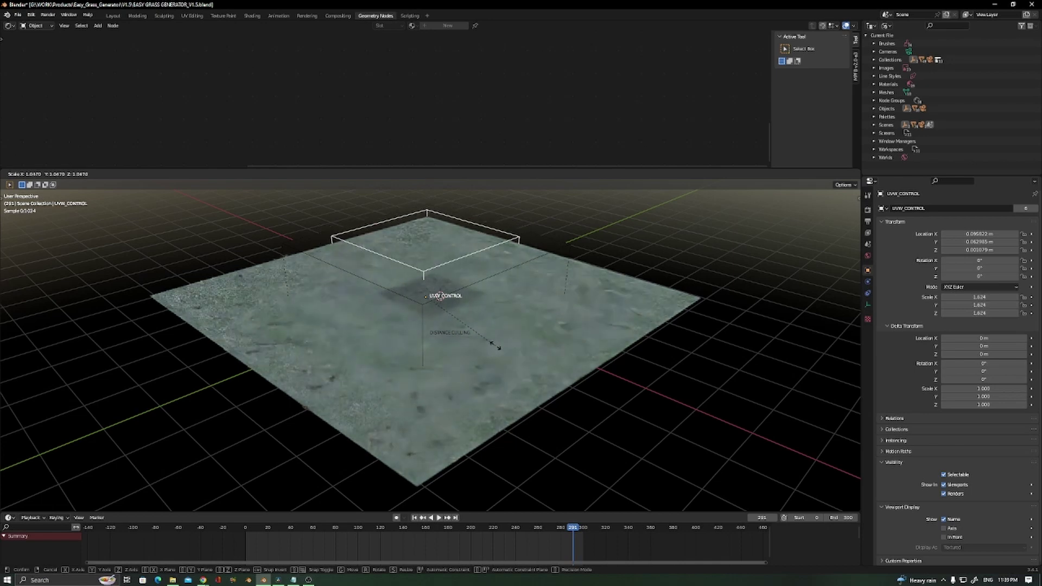
{"action": "left_click", "coordinate": [500, 349]}
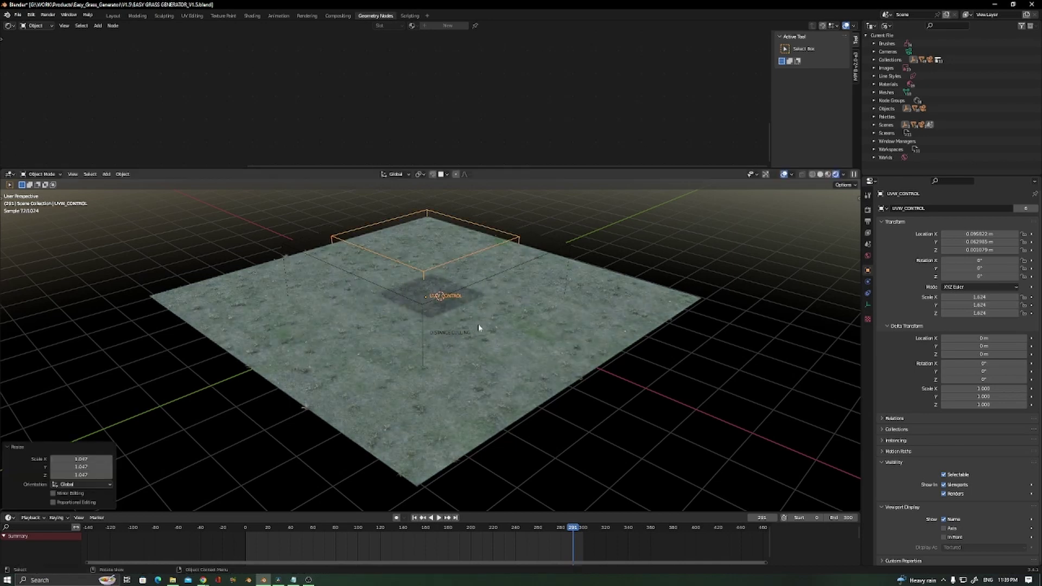
{"action": "key", "text": "g"}
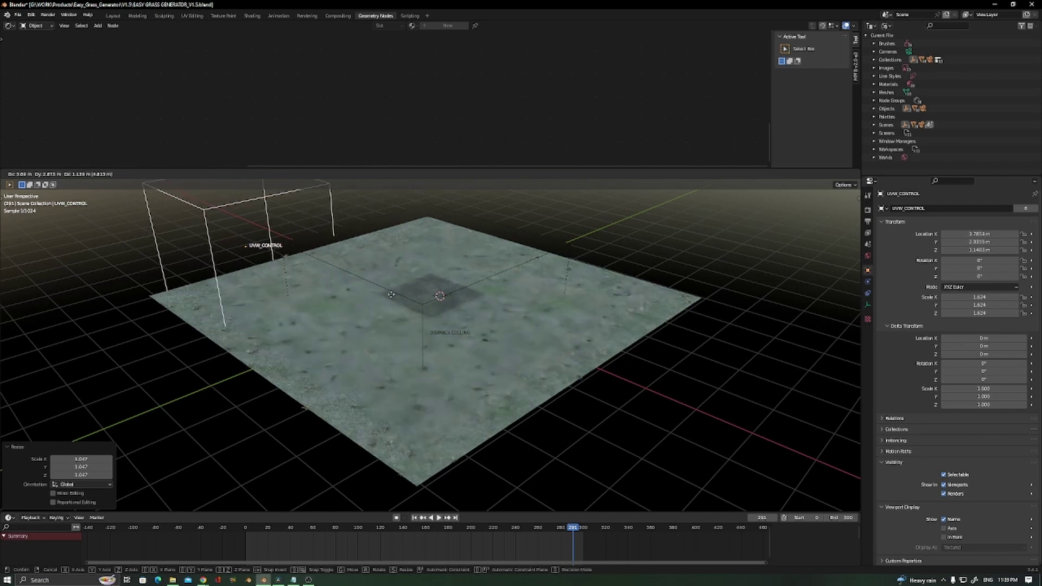
{"action": "key", "text": "Escape"}
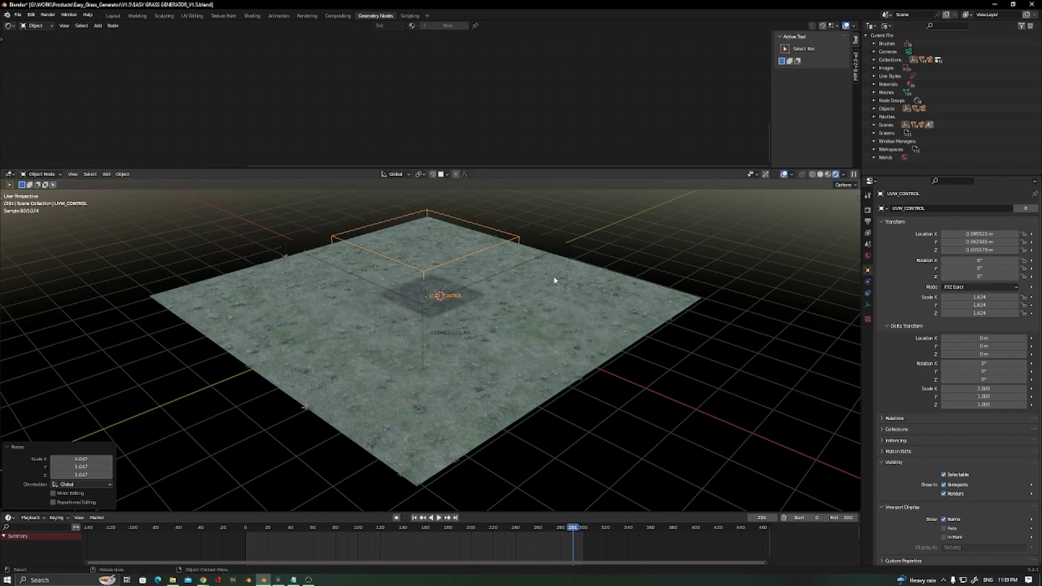
{"action": "left_click", "coordinate": [545, 318]}
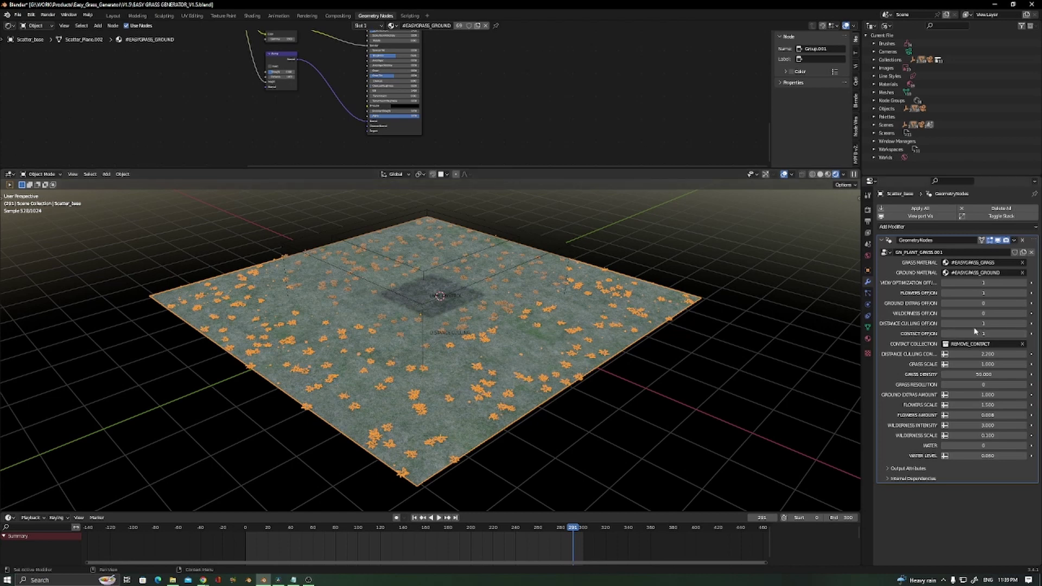
- Toggle Distance Culling, switch to Solid shading, and trial-move the culling box along Y, cancelling it
{"action": "left_click", "coordinate": [989, 325]}
{"action": "key", "text": "z"}
{"action": "left_click", "coordinate": [529, 274]}
{"action": "left_click", "coordinate": [540, 259]}
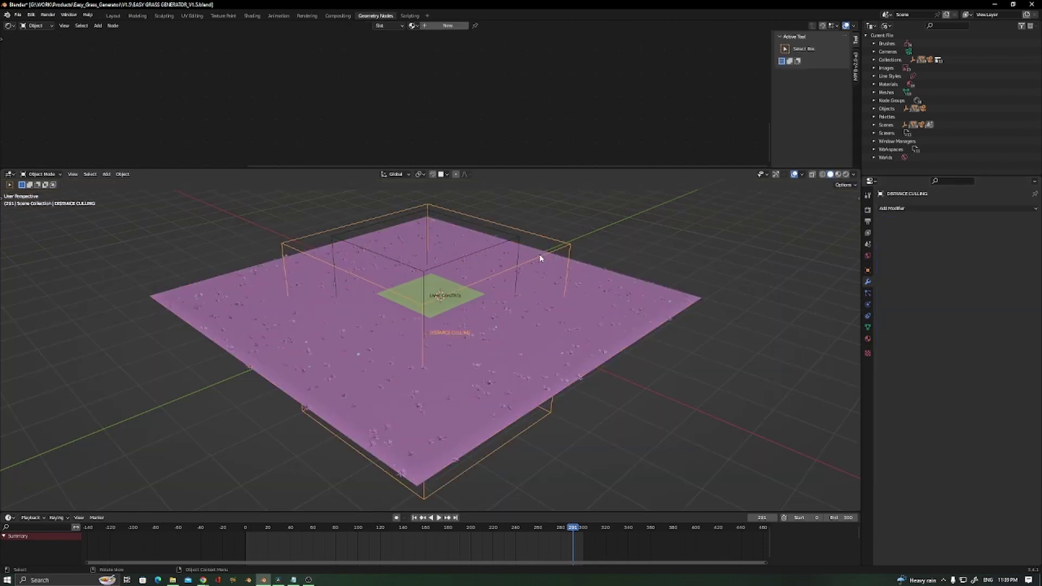
{"action": "key", "text": "g"}
{"action": "key", "text": "y"}
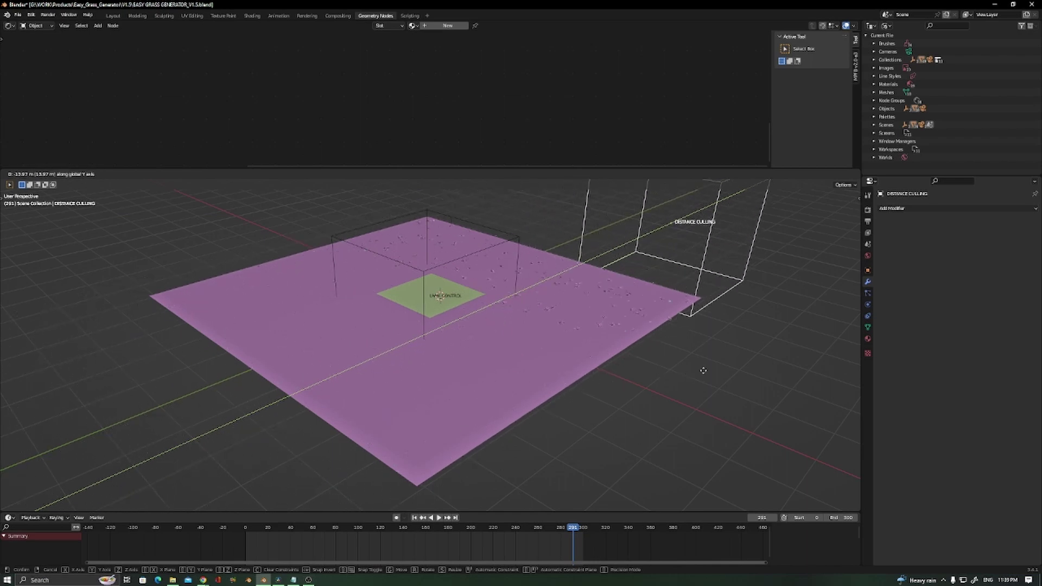
{"action": "right_click", "coordinate": [490, 434]}
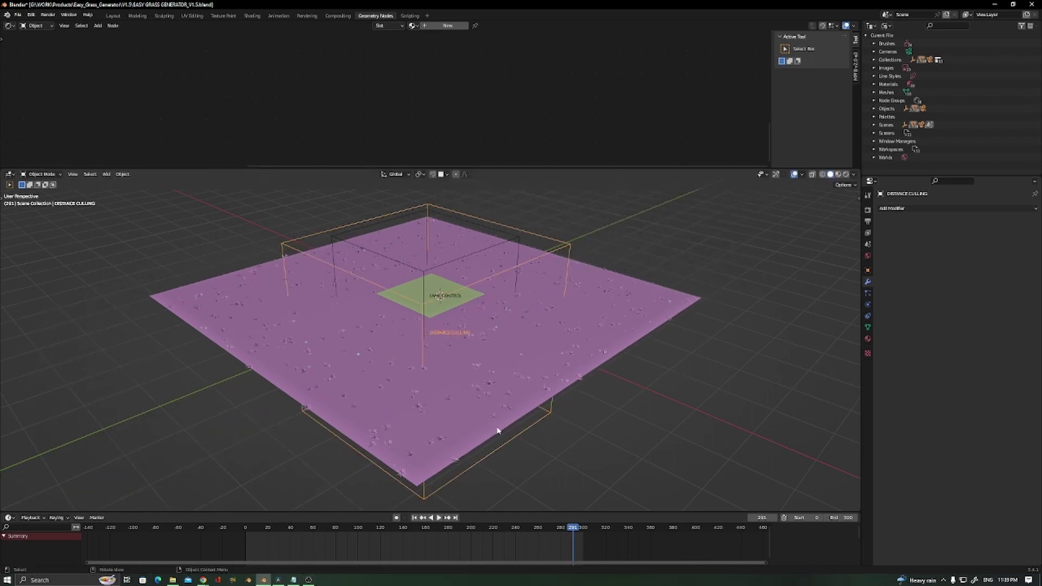
{"action": "left_click", "coordinate": [626, 337]}
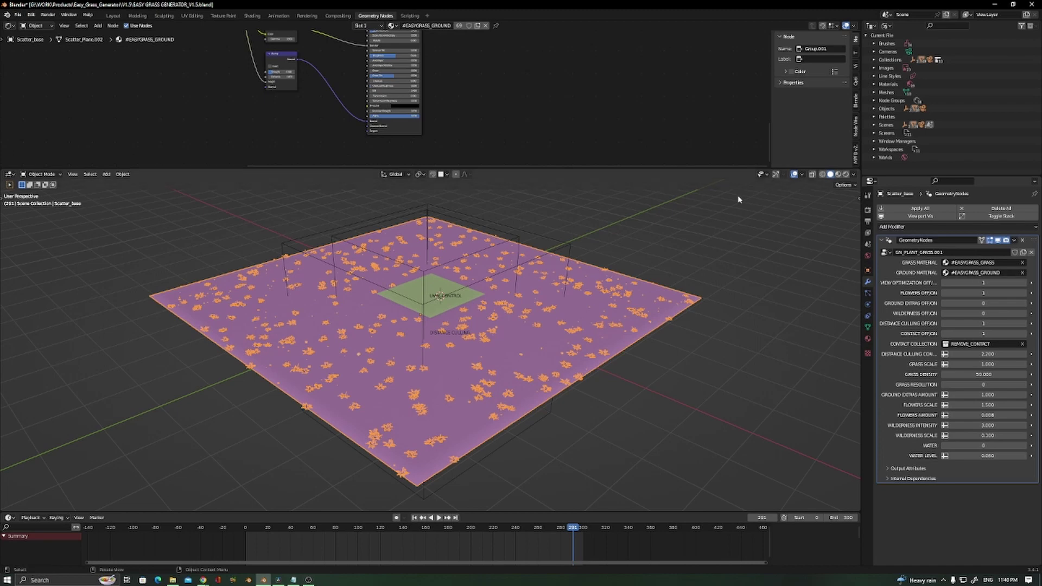
- Enlarge the viewport and show the plane's Material properties with its three #EASYGRASS slots
{"action": "left_click_drag", "start_coordinate": [725, 167], "coordinate": [725, 131]}
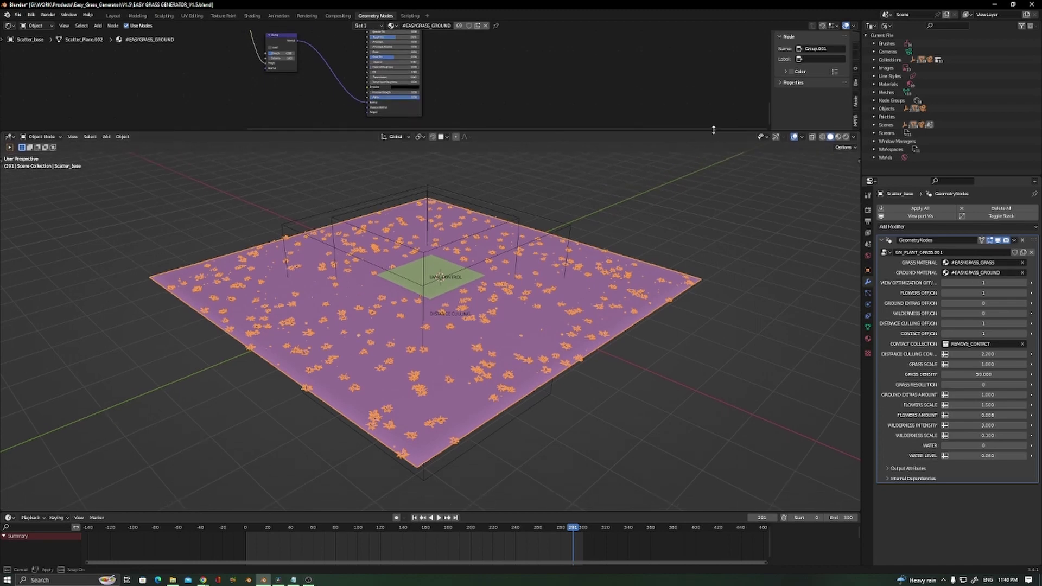
{"action": "left_click", "coordinate": [868, 339]}
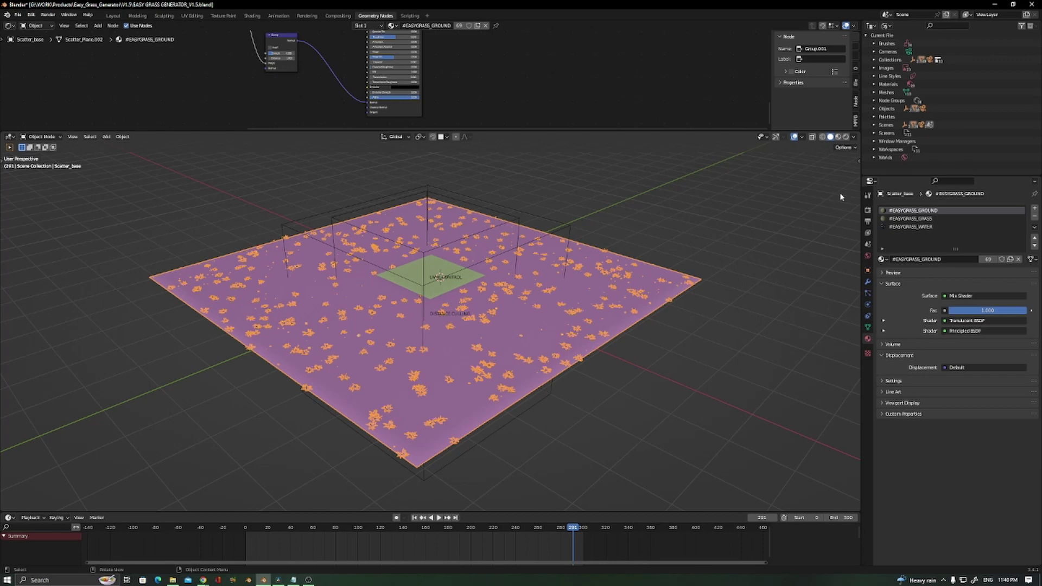
- Switch to Rendered shading with overlays hidden and bring the ground texture nodes into view
{"action": "mouse_move", "coordinate": [692, 130]}
{"action": "left_mouse_down"}
{"action": "mouse_move", "coordinate": [543, 228]}
{"action": "mouse_move", "coordinate": [456, 252]}
{"action": "left_mouse_up"}
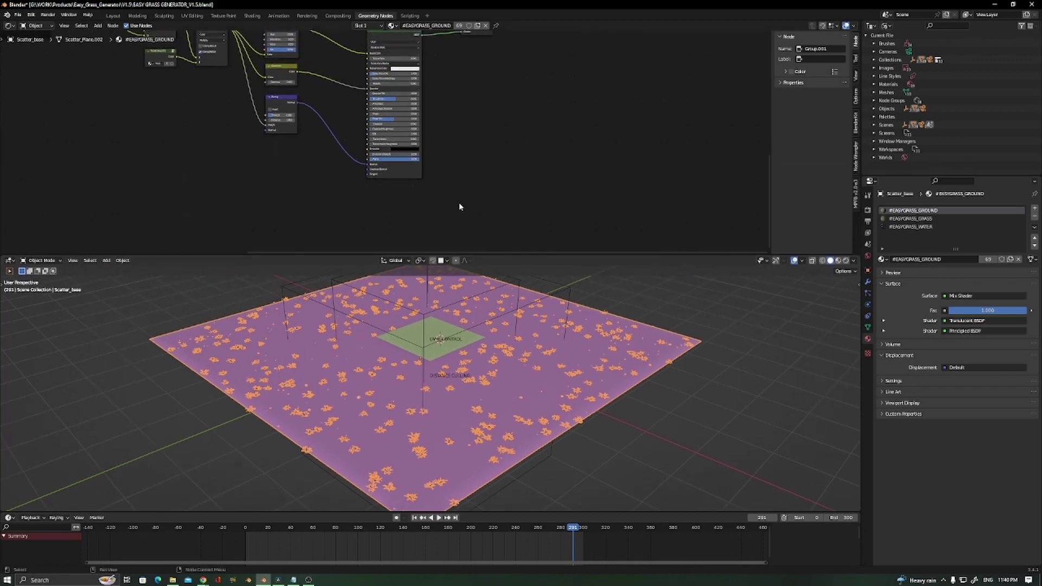
{"action": "key", "text": "z"}
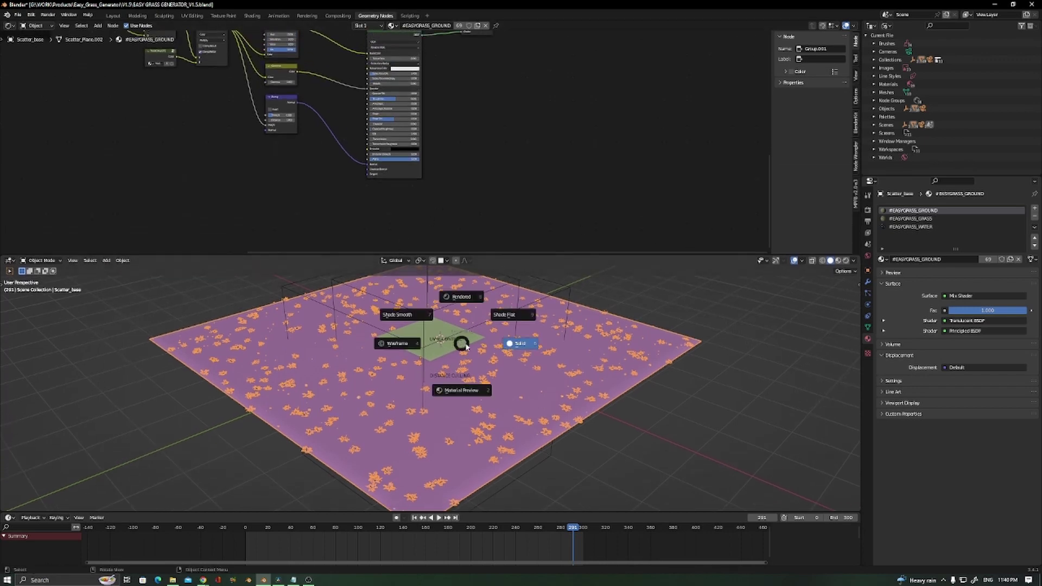
{"action": "left_click", "coordinate": [462, 297]}
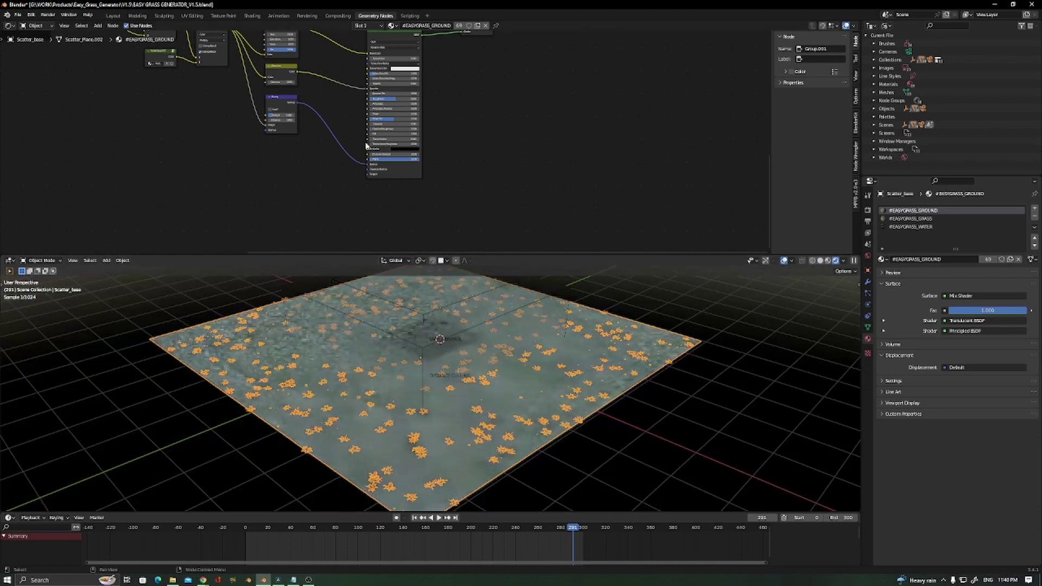
{"action": "middle_click_drag", "start_coordinate": [648, 98], "coordinate": [847, 145]}
{"action": "left_click", "coordinate": [784, 261]}
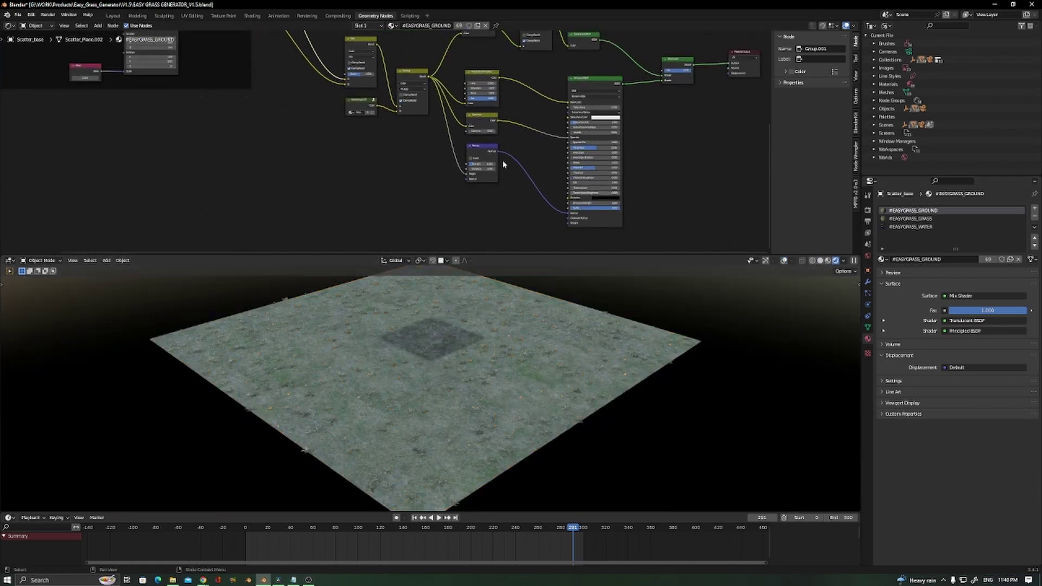
{"action": "middle_click_drag", "start_coordinate": [273, 61], "coordinate": [565, 238]}
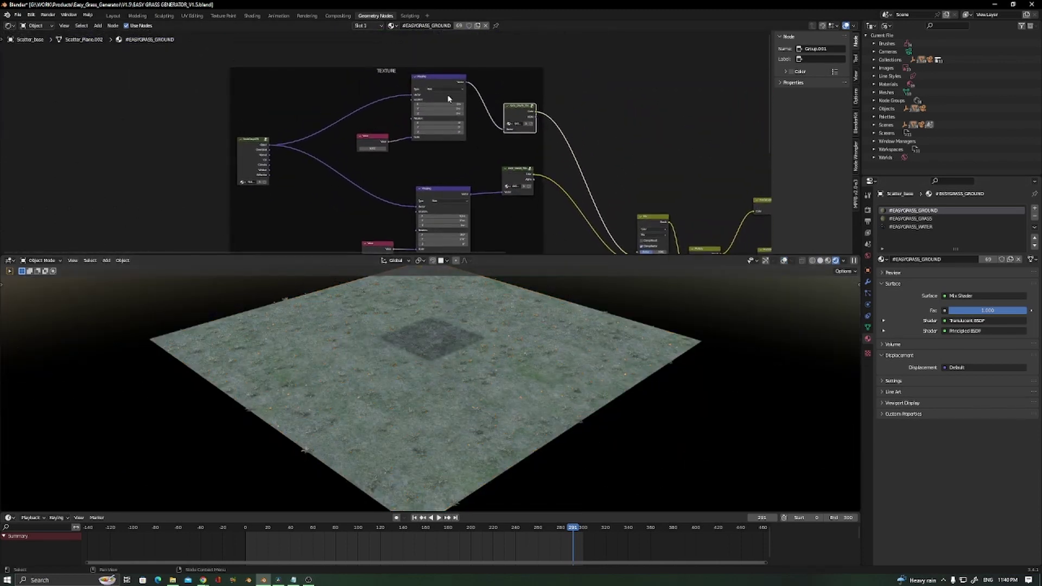
{"action": "scroll", "coordinate": [524, 111], "scroll_direction": "up", "scroll_amount": 4}
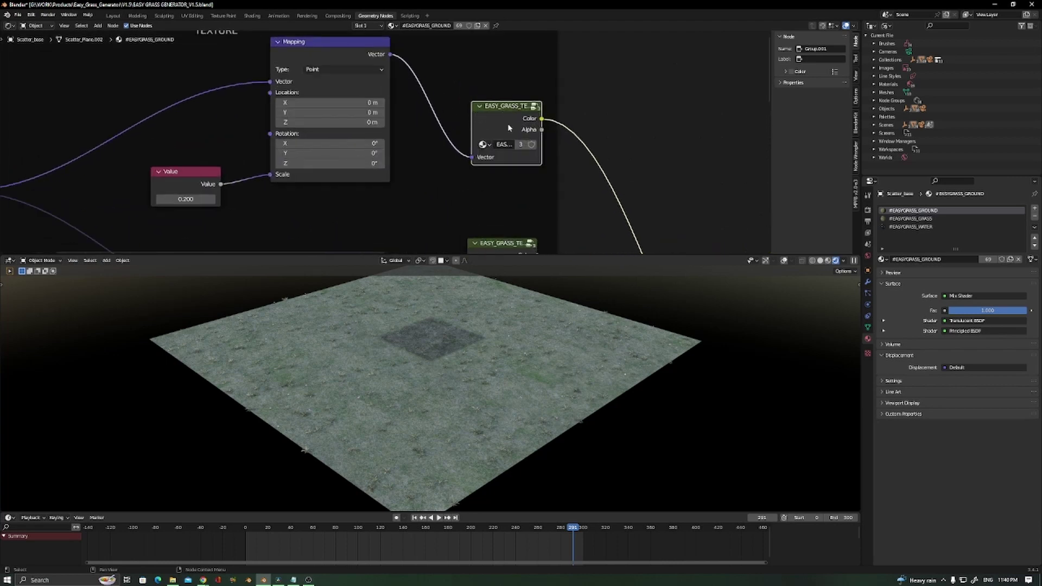
- Swap the EASY_GRASS_TEXTURE group's ground image to Ground_0015.jpg.001
{"action": "key", "text": "Tab"}
{"action": "left_click", "coordinate": [381, 103]}
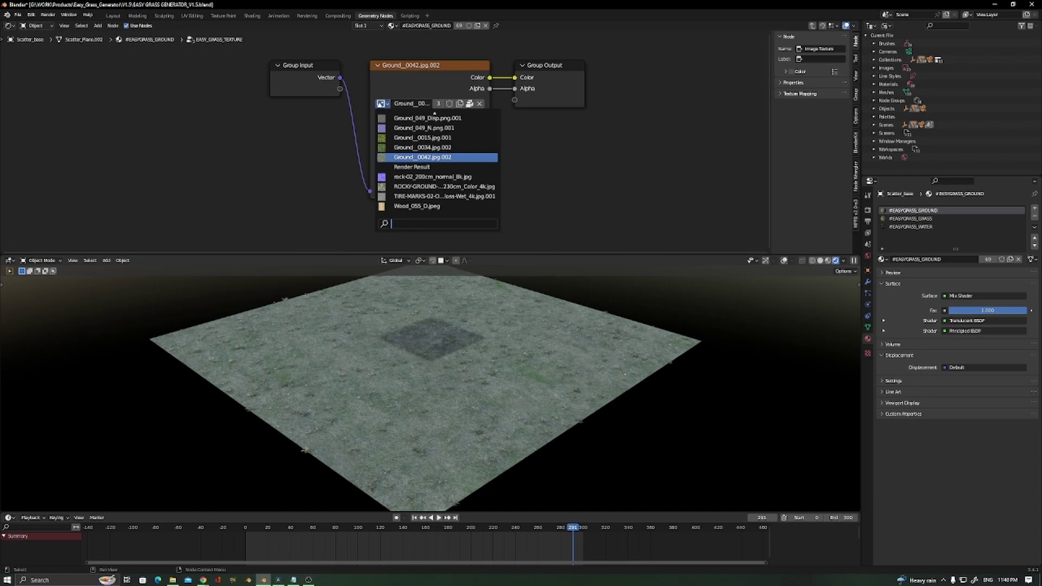
{"action": "left_click", "coordinate": [413, 139]}
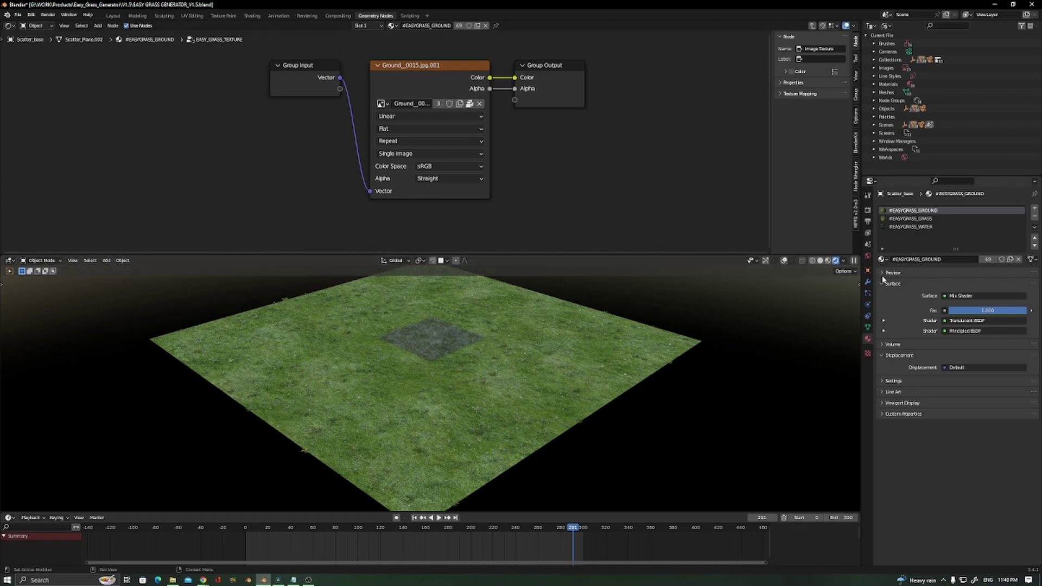
{"action": "left_click", "coordinate": [868, 281]}
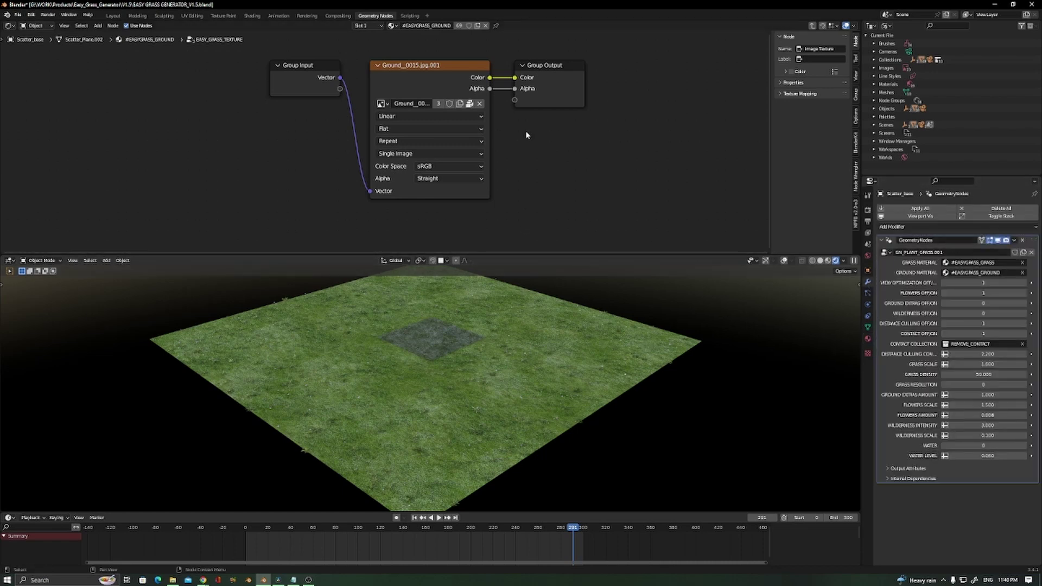
- Exit the EASY_GRASS_TEXTURE group back to the full #EASYGRASS_GROUND node tree
{"action": "scroll", "coordinate": [568, 170], "scroll_direction": "down", "scroll_amount": 3}
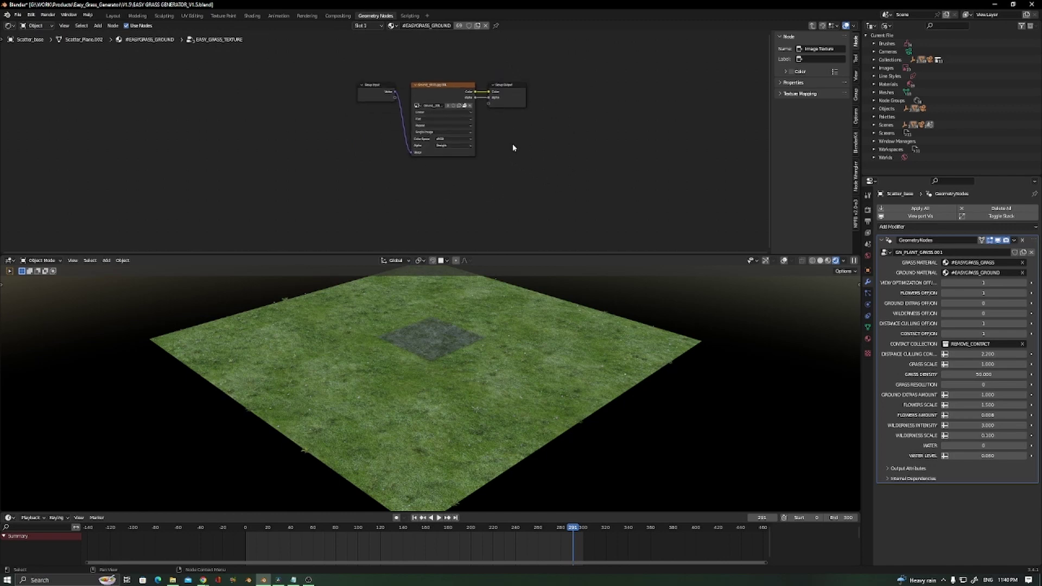
{"action": "key", "text": "Tab"}
{"action": "scroll", "coordinate": [616, 155], "scroll_direction": "up", "scroll_amount": 3}
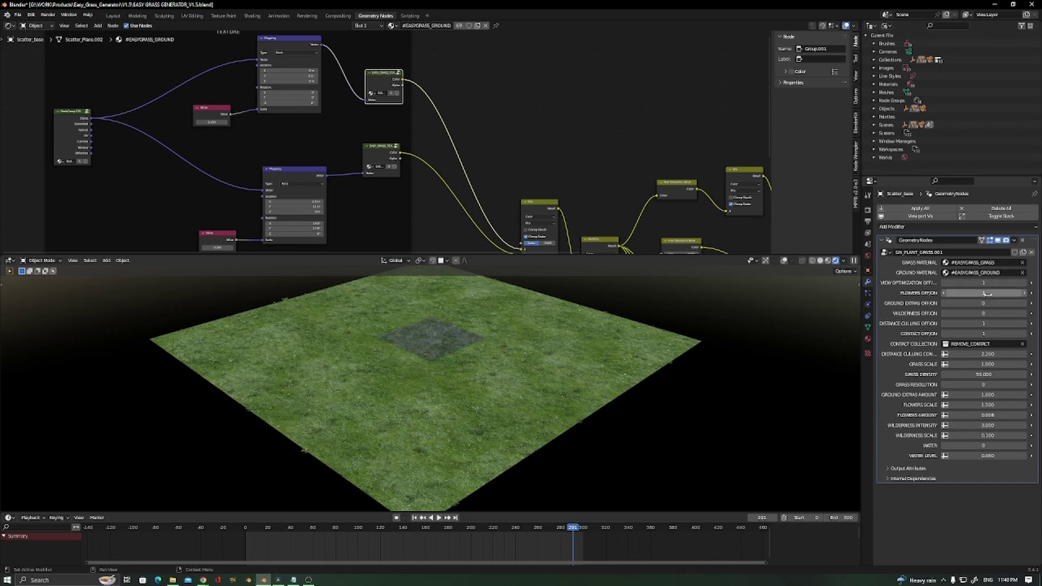
- Turn off view optimization, enlarge the viewport, and limit rendering to a box around the field
{"action": "left_click", "coordinate": [945, 282]}
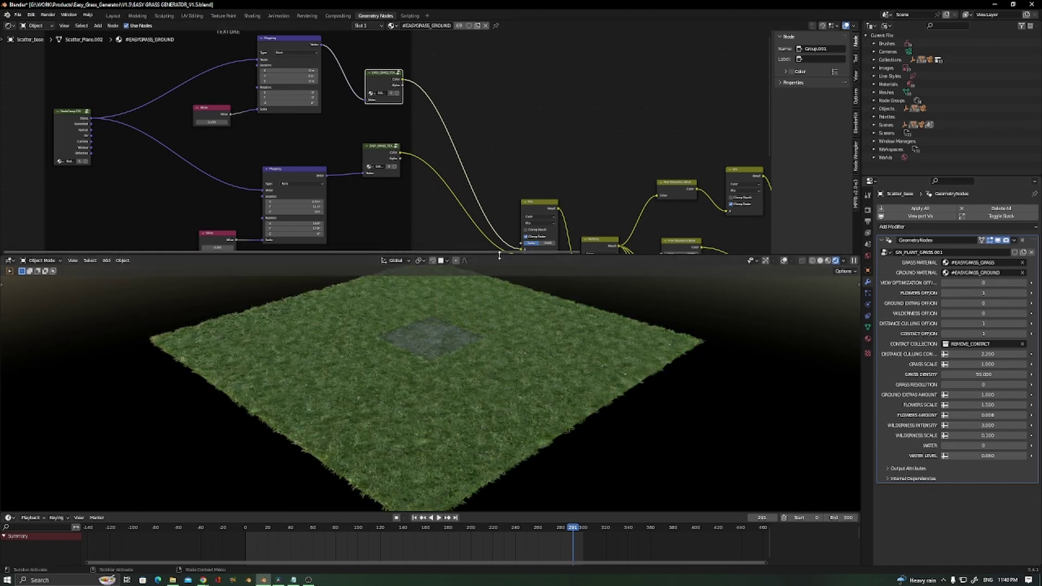
{"action": "left_click_drag", "start_coordinate": [500, 255], "coordinate": [496, 156]}
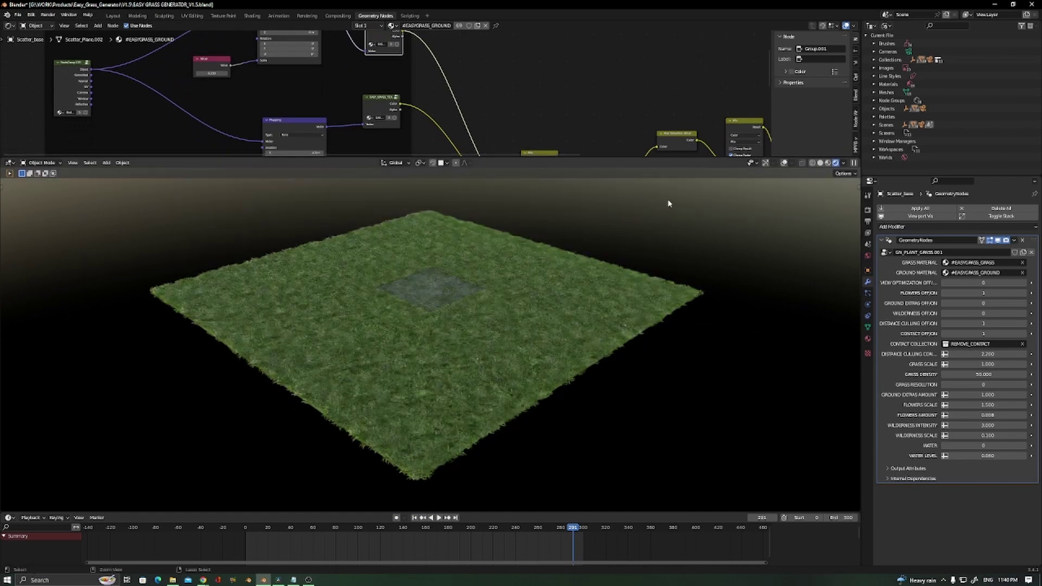
{"action": "key", "text": "ctrl+b"}
{"action": "left_click_drag", "start_coordinate": [676, 190], "coordinate": [204, 485]}
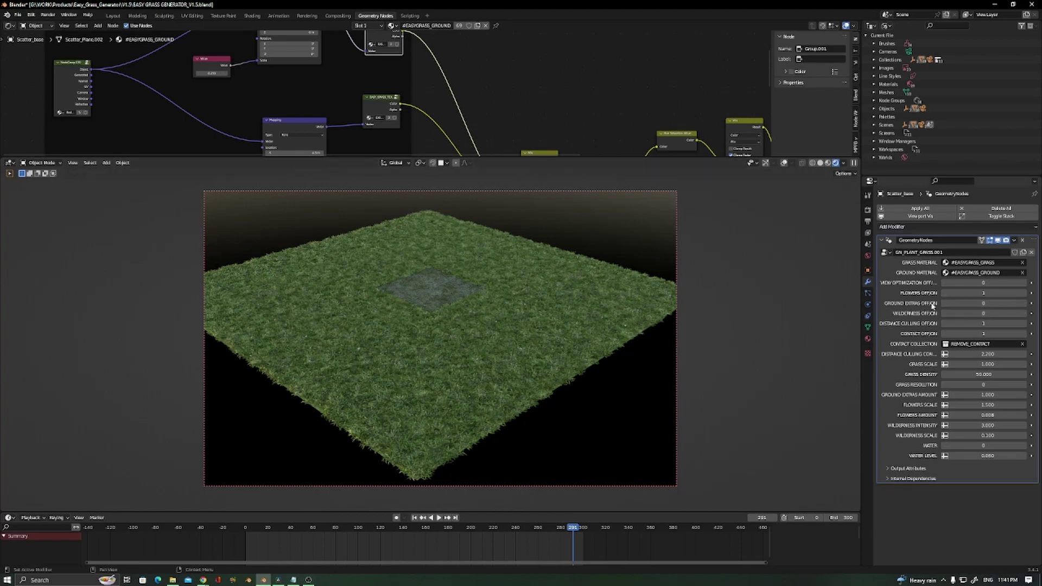
- Set Ground Extras Option to 1 to scatter twigs and debris through the grass
{"action": "left_click", "coordinate": [985, 303]}
{"action": "scroll", "coordinate": [402, 372], "scroll_direction": "up", "scroll_amount": 4}
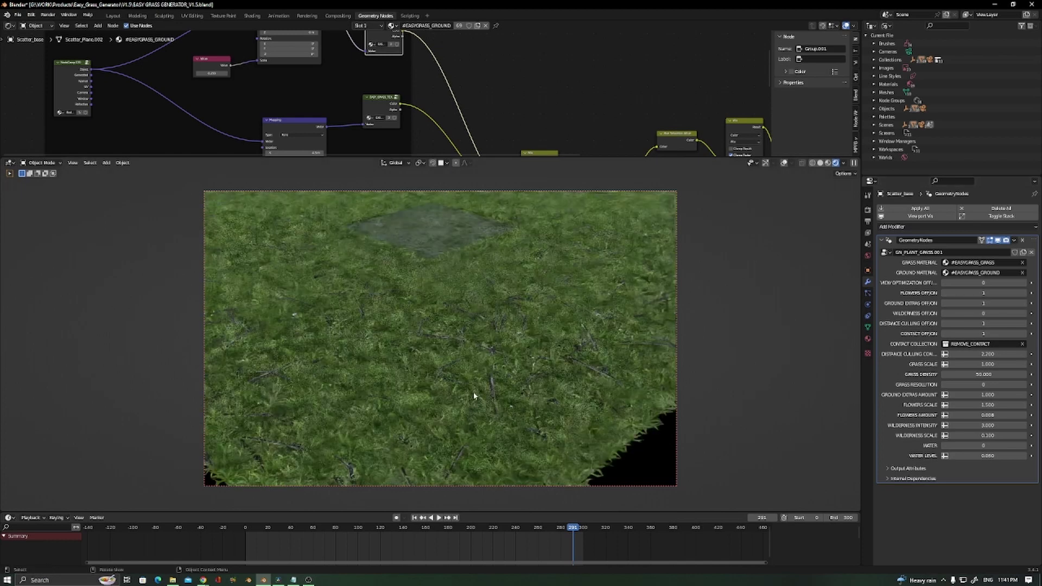
{"action": "scroll", "coordinate": [522, 358], "scroll_direction": "down", "scroll_amount": 4}
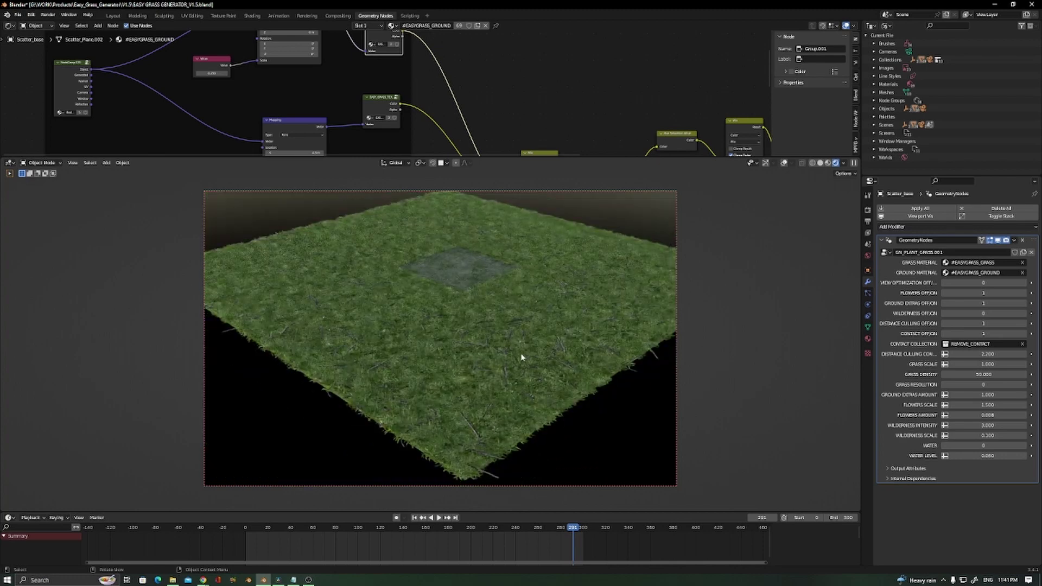
{"action": "scroll", "coordinate": [504, 347], "scroll_direction": "up", "scroll_amount": 1}
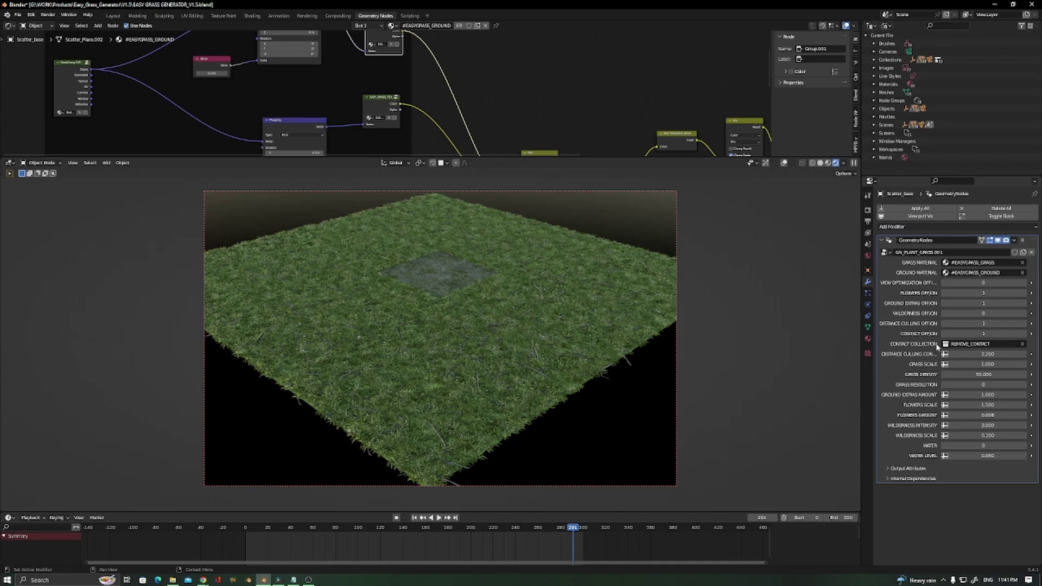
- Switch to Solid shading and set the Outliner display mode to View Layer
{"action": "key", "text": "z"}
{"action": "left_click", "coordinate": [548, 352]}
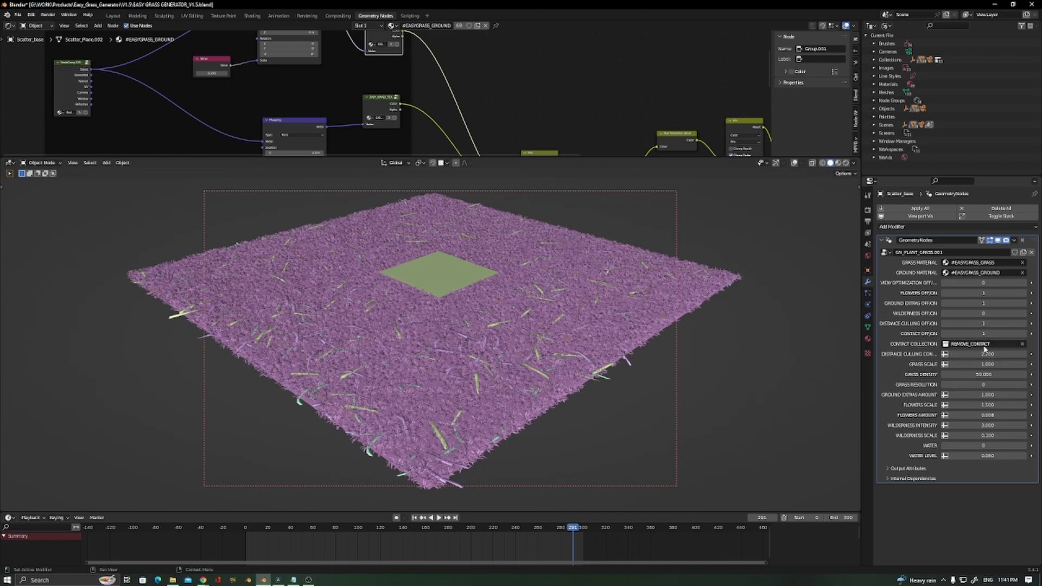
{"action": "left_click", "coordinate": [886, 25]}
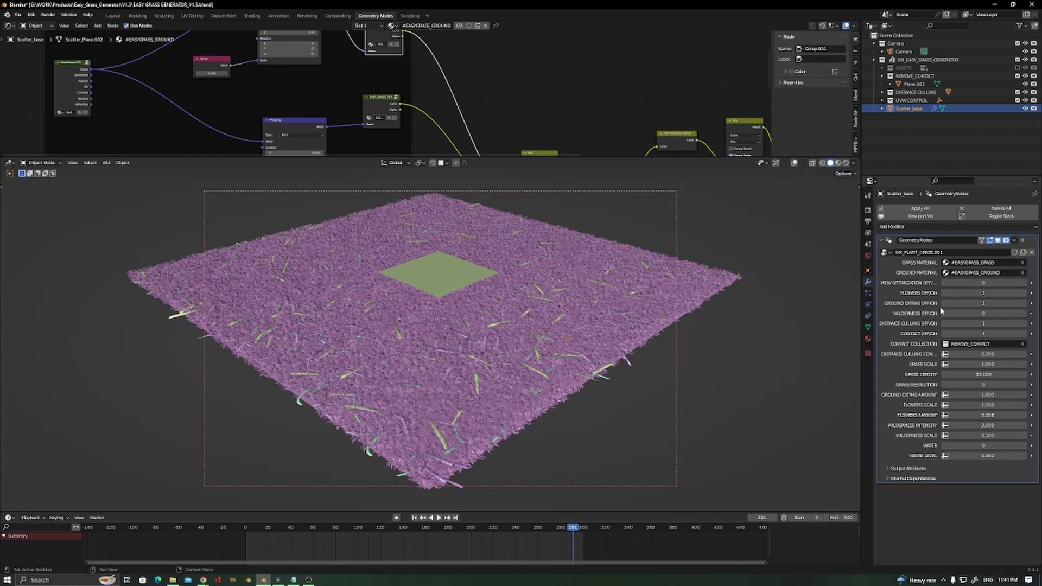
- Adjust Flowers Scale and Amount, and lower Ground Extras Amount to 0.300
{"action": "left_click_drag", "start_coordinate": [982, 293], "coordinate": [982, 293]}
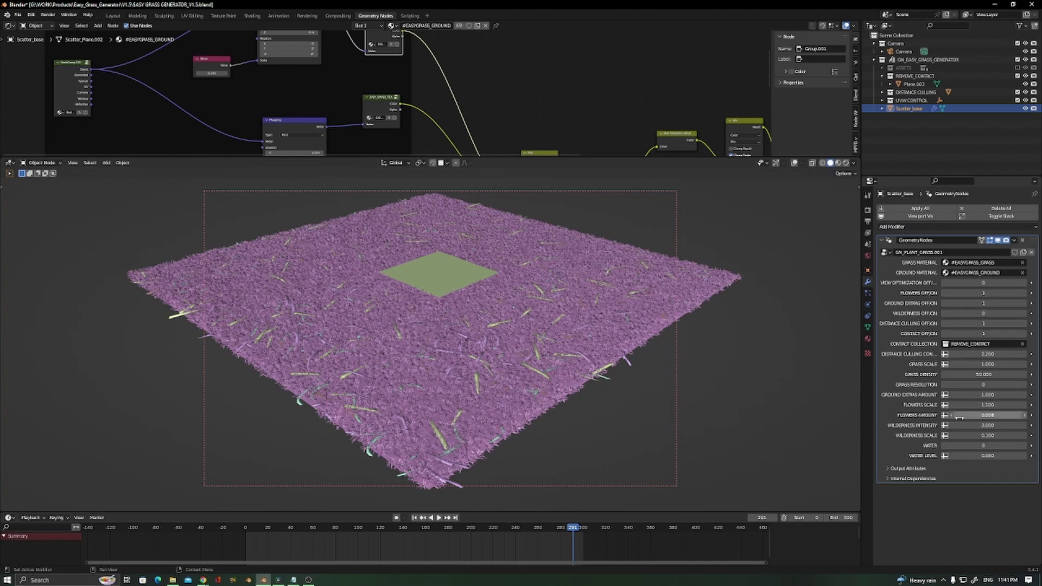
{"action": "left_click_drag", "start_coordinate": [983, 404], "coordinate": [983, 415]}
{"action": "left_click_drag", "start_coordinate": [983, 405], "coordinate": [983, 404]}
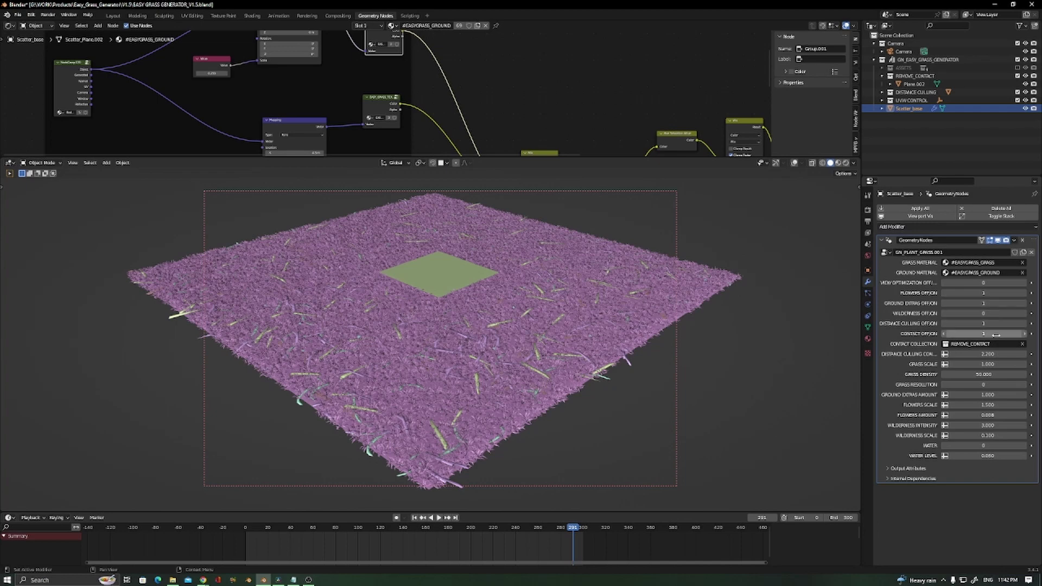
{"action": "left_click_drag", "start_coordinate": [978, 394], "coordinate": [959, 395]}
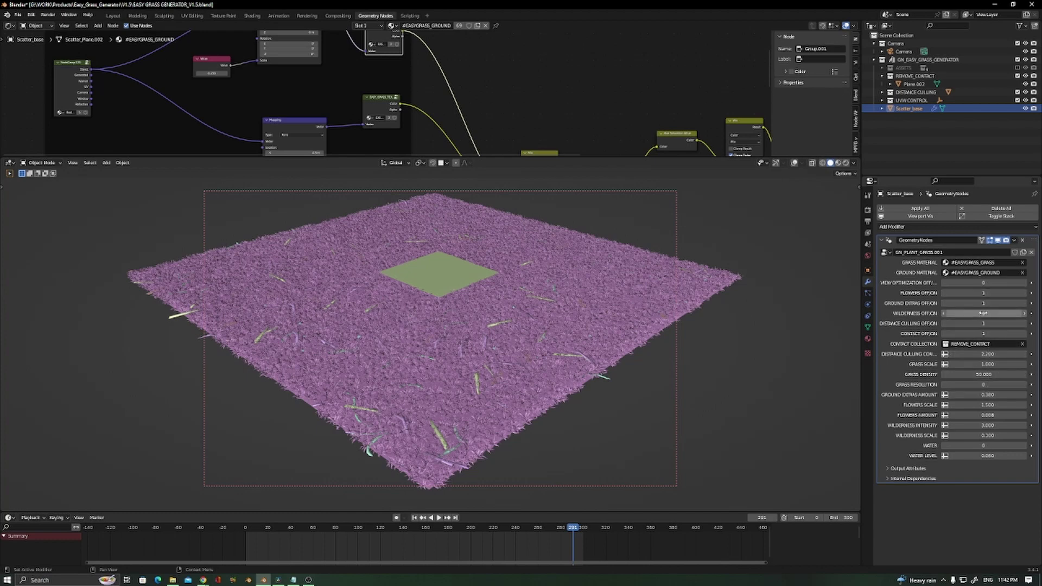
- Turn the Wilderness option on and set Wilderness Intensity to 3.000
{"action": "left_click_drag", "start_coordinate": [983, 313], "coordinate": [990, 313]}
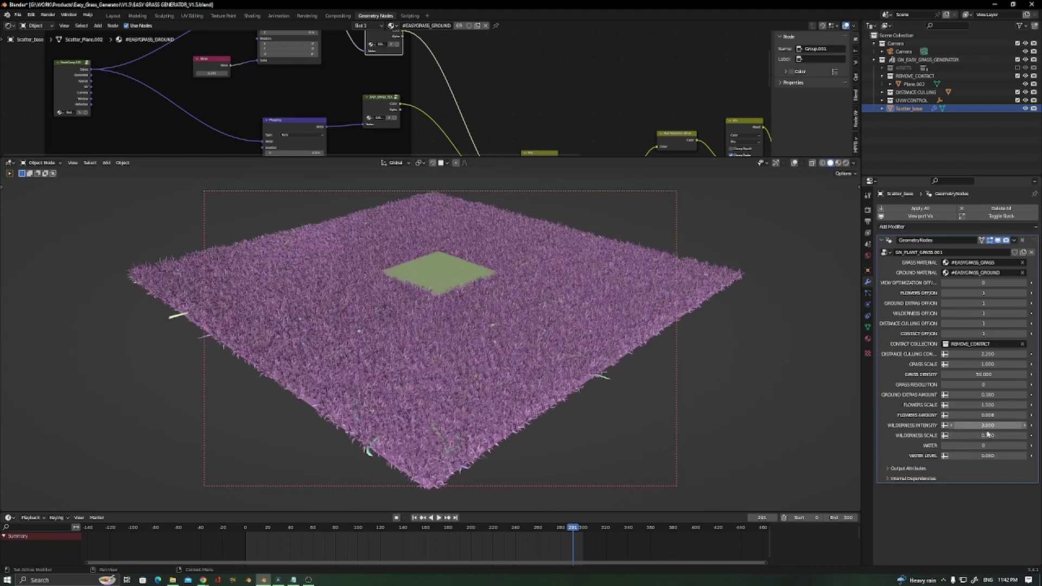
{"action": "left_click_drag", "start_coordinate": [985, 425], "coordinate": [989, 433]}
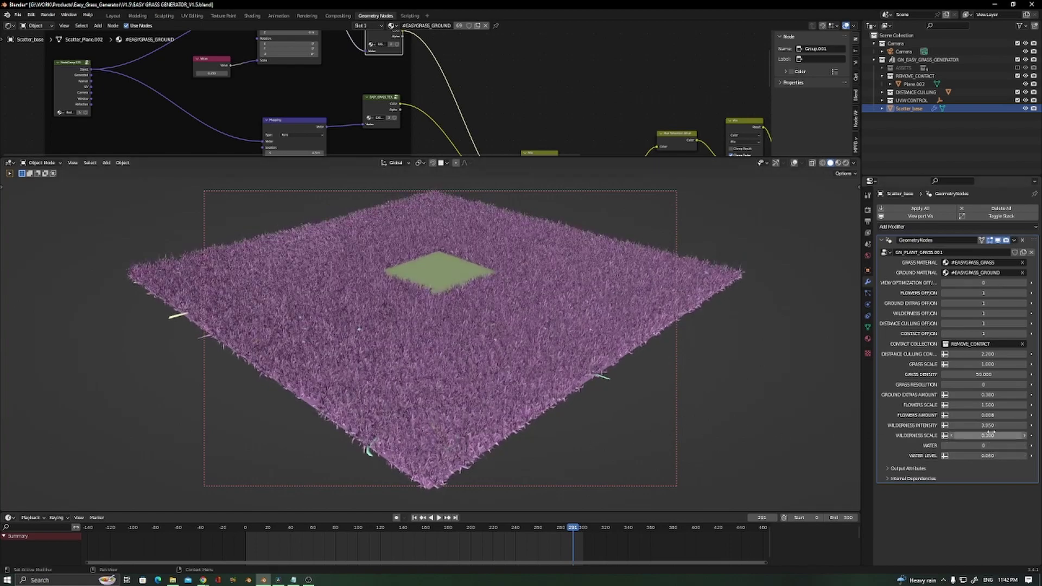
{"action": "left_click", "coordinate": [988, 425]}
{"action": "type", "text": "3"}
{"action": "key", "text": "Return"}
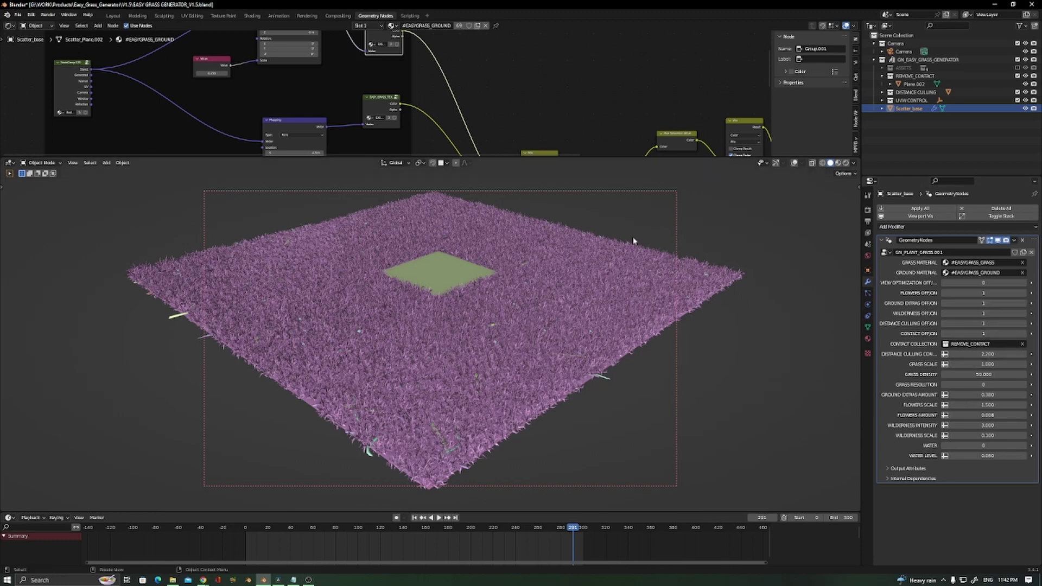
- Show viewport overlays and move the DISTANCE CULLING box about 15 m along Y
{"action": "left_click", "coordinate": [794, 163]}
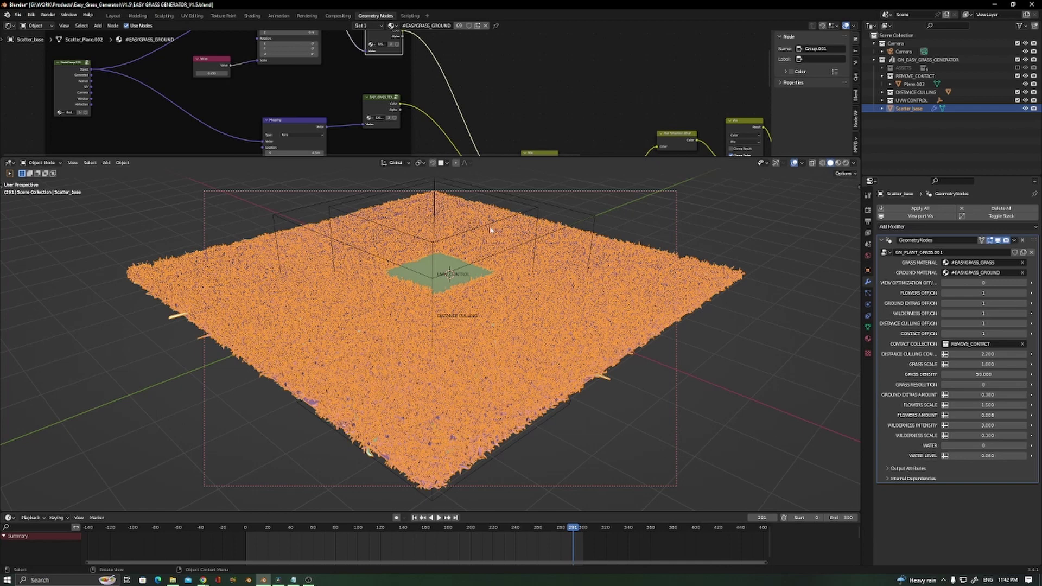
{"action": "left_click", "coordinate": [478, 337]}
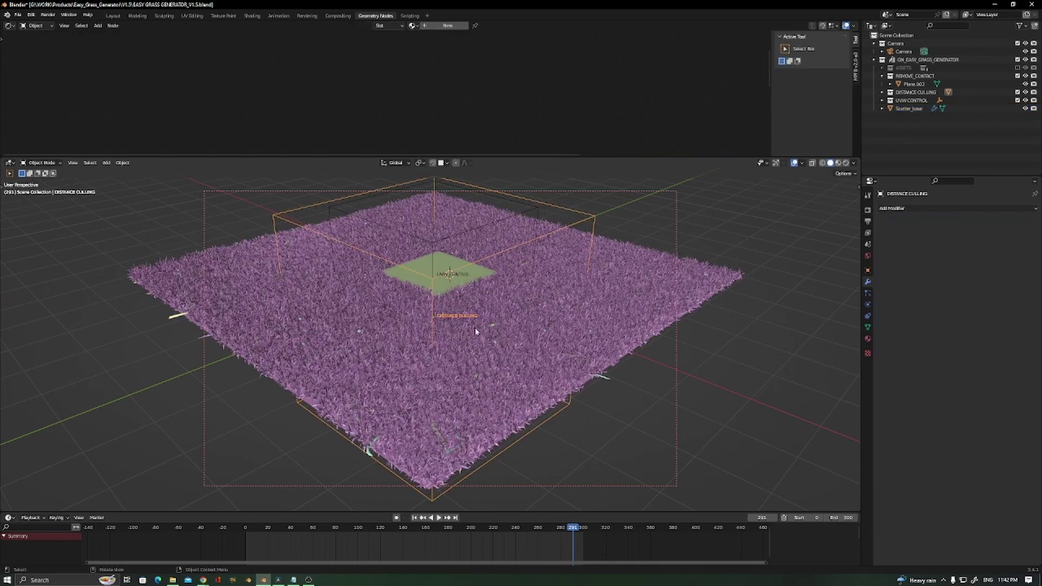
{"action": "key", "text": "g"}
{"action": "key", "text": "y"}
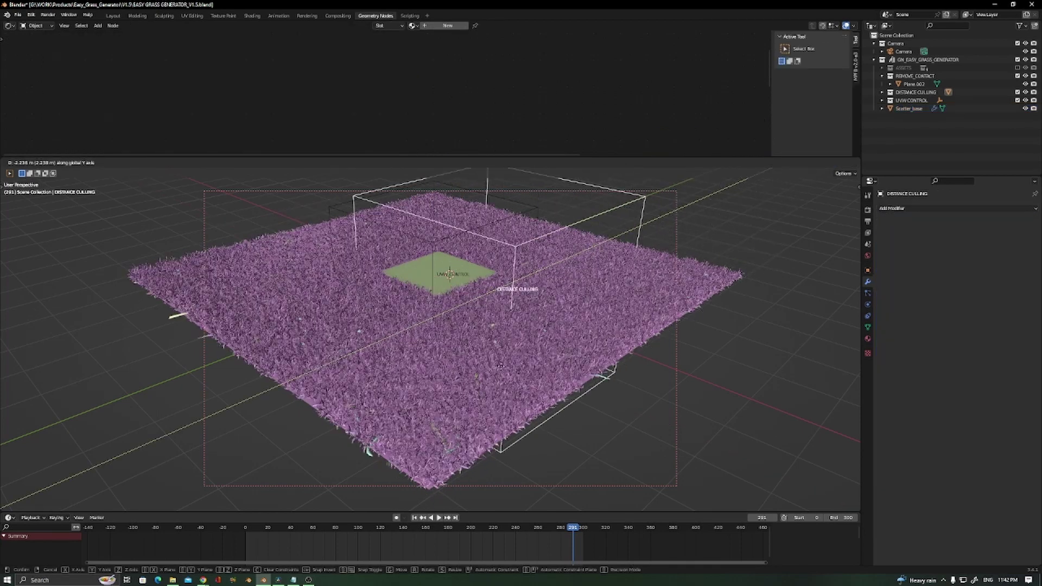
{"action": "left_click", "coordinate": [776, 276]}
- Increase Scatter_base's Distance Culling value, then return the culling box along Y to the field centre
{"action": "left_click", "coordinate": [599, 330]}
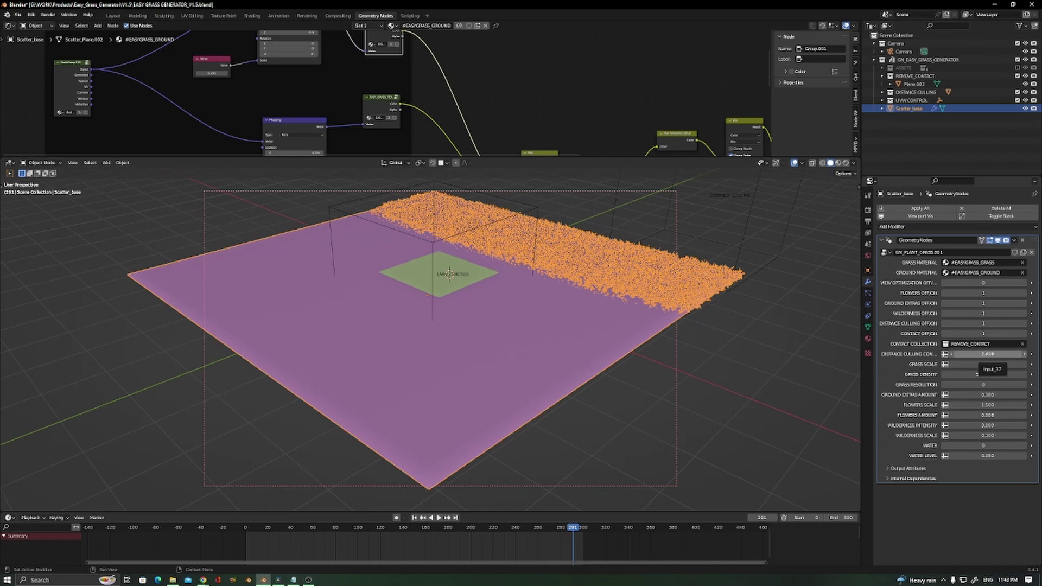
{"action": "mouse_move", "coordinate": [983, 355]}
{"action": "left_mouse_down"}
{"action": "mouse_move", "coordinate": [1026, 355]}
{"action": "mouse_move", "coordinate": [983, 357]}
{"action": "left_mouse_up"}
{"action": "left_click", "coordinate": [728, 267]}
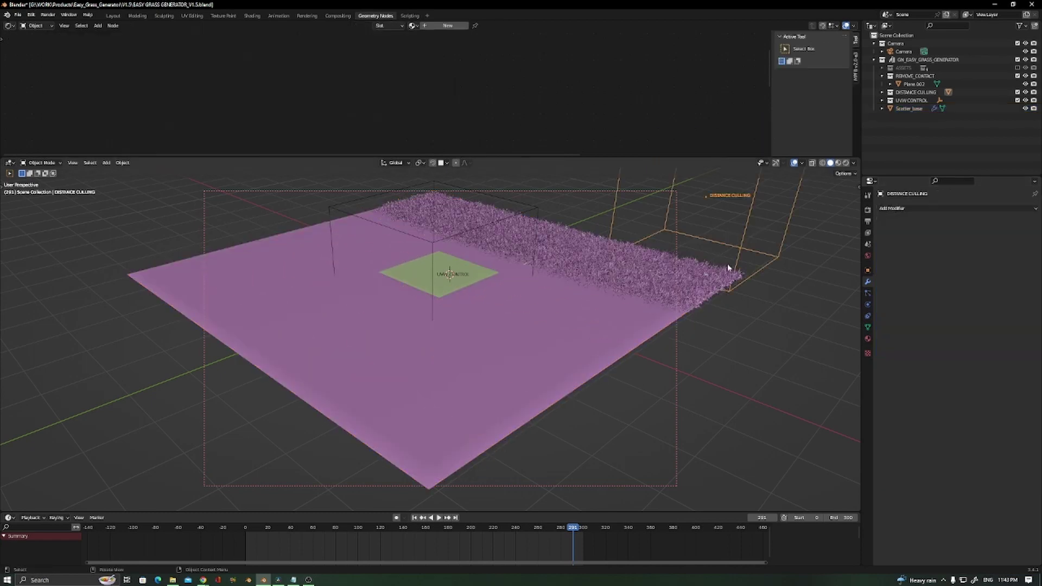
{"action": "key", "text": "g"}
{"action": "key", "text": "y"}
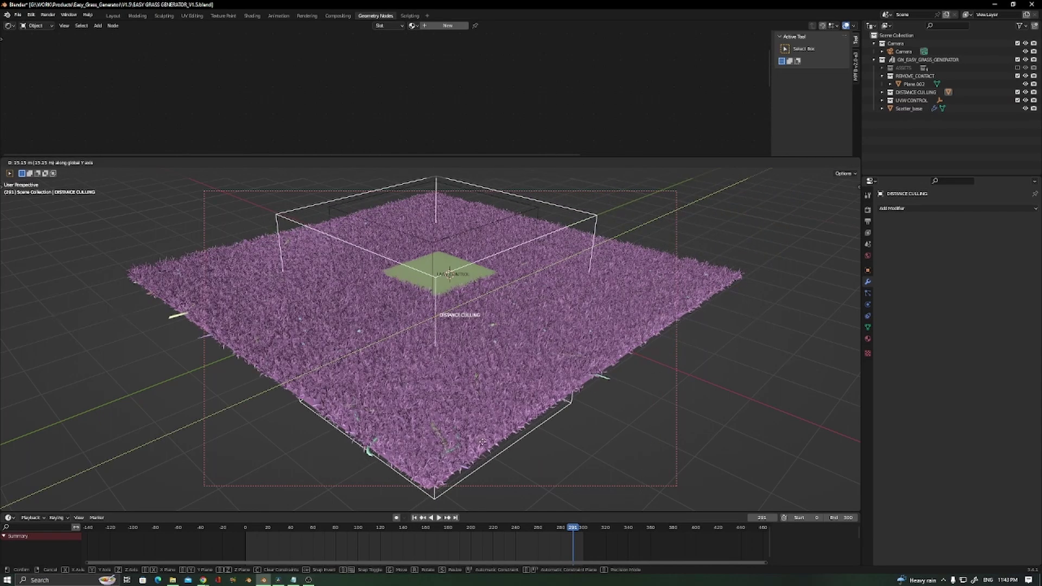
{"action": "left_click", "coordinate": [483, 444]}
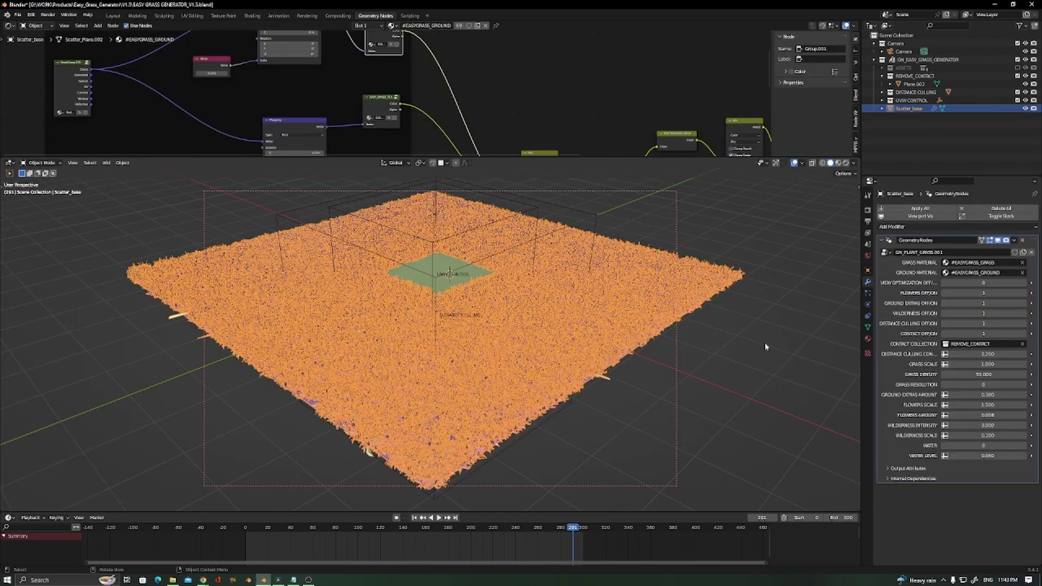
{"action": "left_click", "coordinate": [609, 342]}
- Hide overlays, try Grass Scale 1.650, then undo it back to 1.000
{"action": "left_click", "coordinate": [793, 163]}
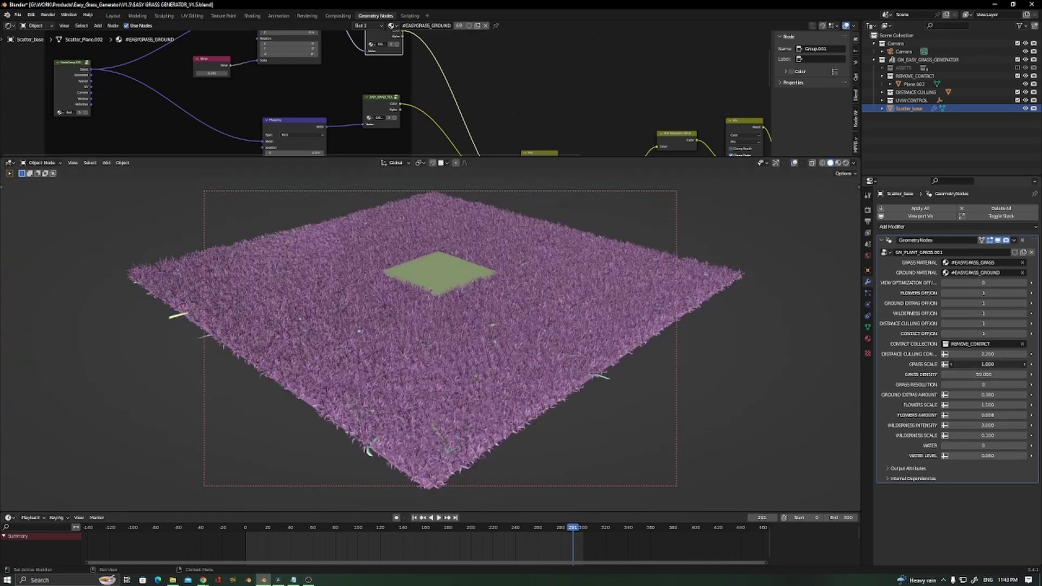
{"action": "left_click_drag", "start_coordinate": [983, 364], "coordinate": [1004, 364]}
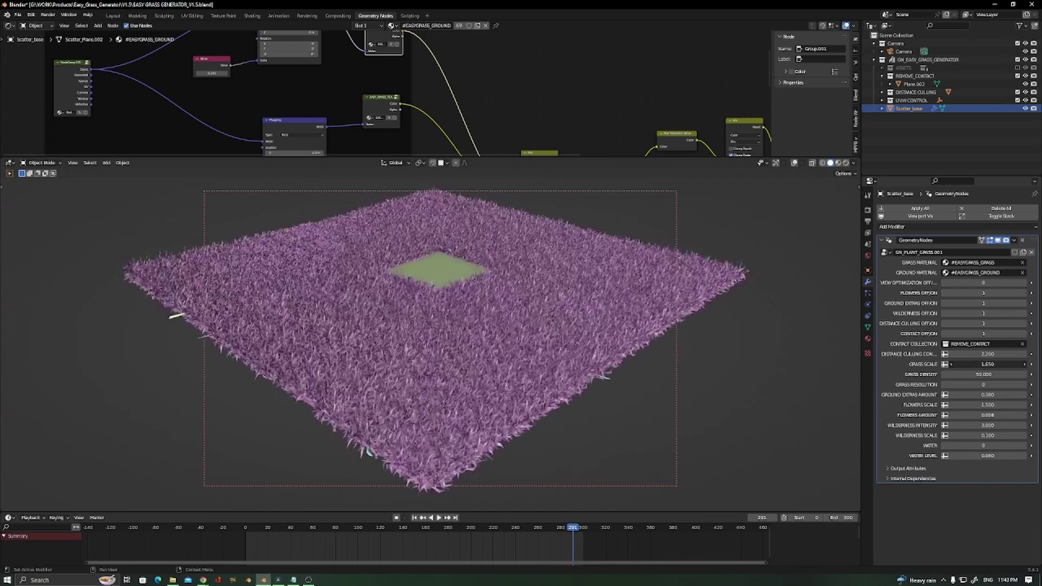
{"action": "key", "text": "ctrl+z"}
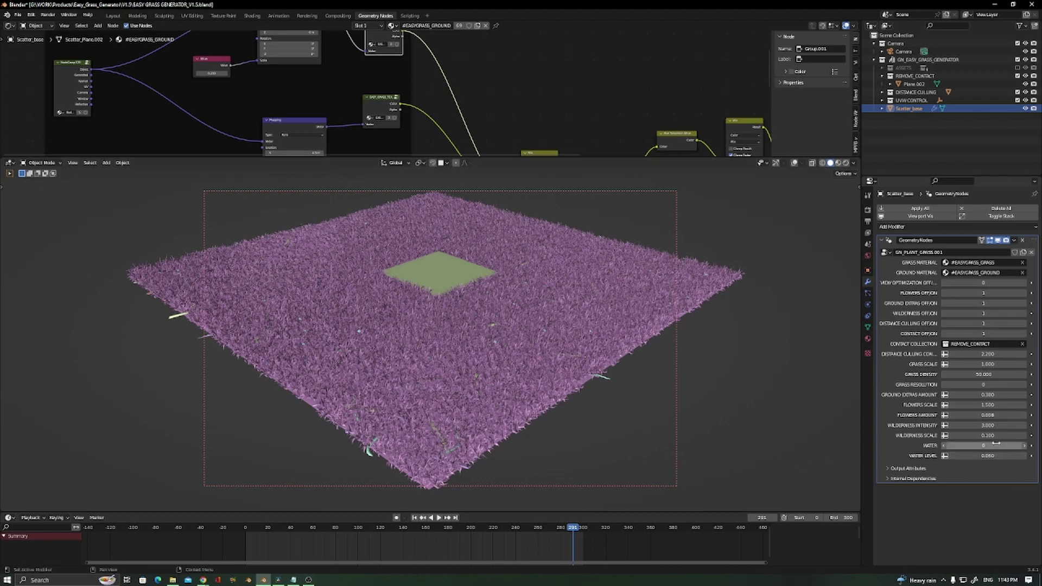
- Set Water to 1 and lower the Water Level to -0.380
{"action": "left_click_drag", "start_coordinate": [996, 444], "coordinate": [1005, 443]}
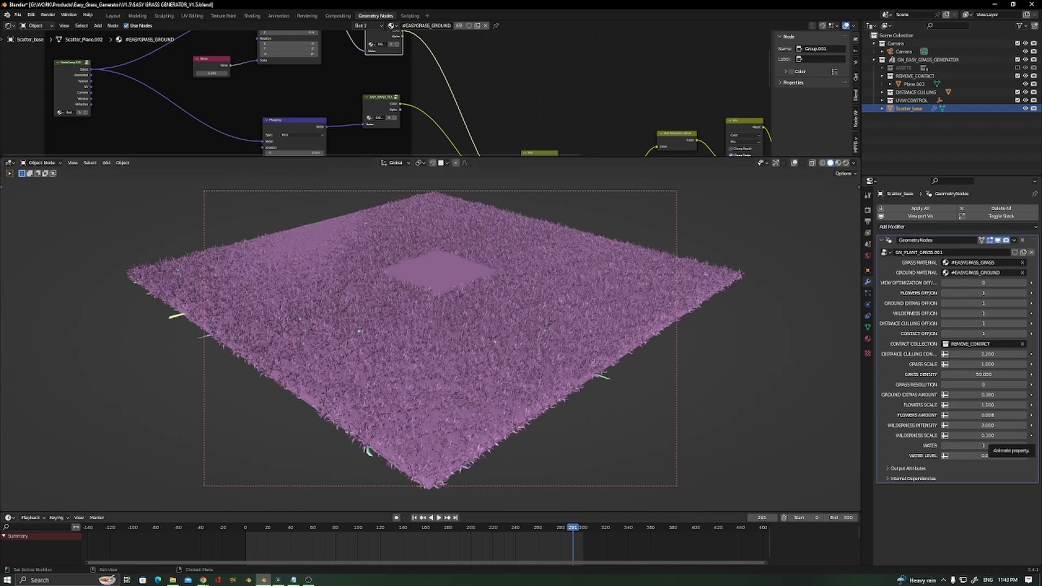
{"action": "mouse_move", "coordinate": [992, 458]}
{"action": "left_mouse_down"}
{"action": "mouse_move", "coordinate": [963, 459]}
{"action": "mouse_move", "coordinate": [1016, 458]}
{"action": "mouse_move", "coordinate": [961, 459]}
{"action": "mouse_move", "coordinate": [987, 459]}
{"action": "left_mouse_up"}
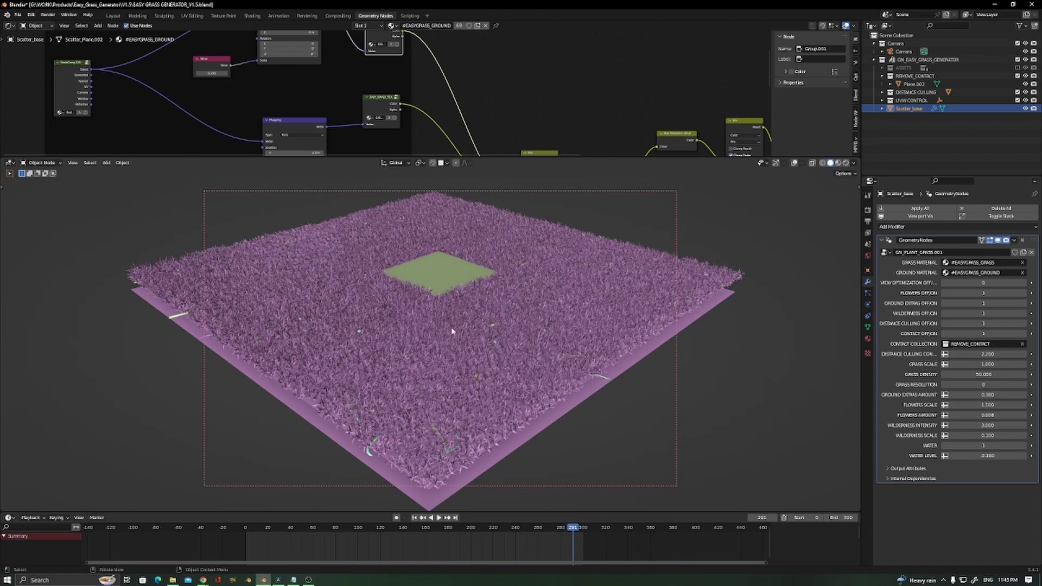
{"action": "middle_click_drag", "start_coordinate": [418, 306], "coordinate": [418, 307], "text": "shift"}
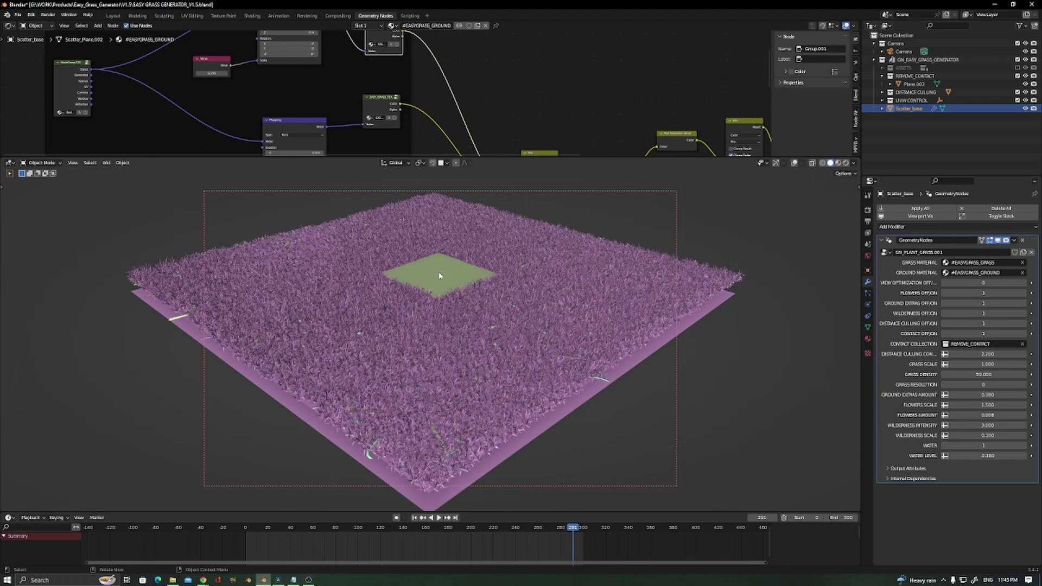
{"action": "middle_click_drag", "start_coordinate": [440, 276], "coordinate": [441, 275]}
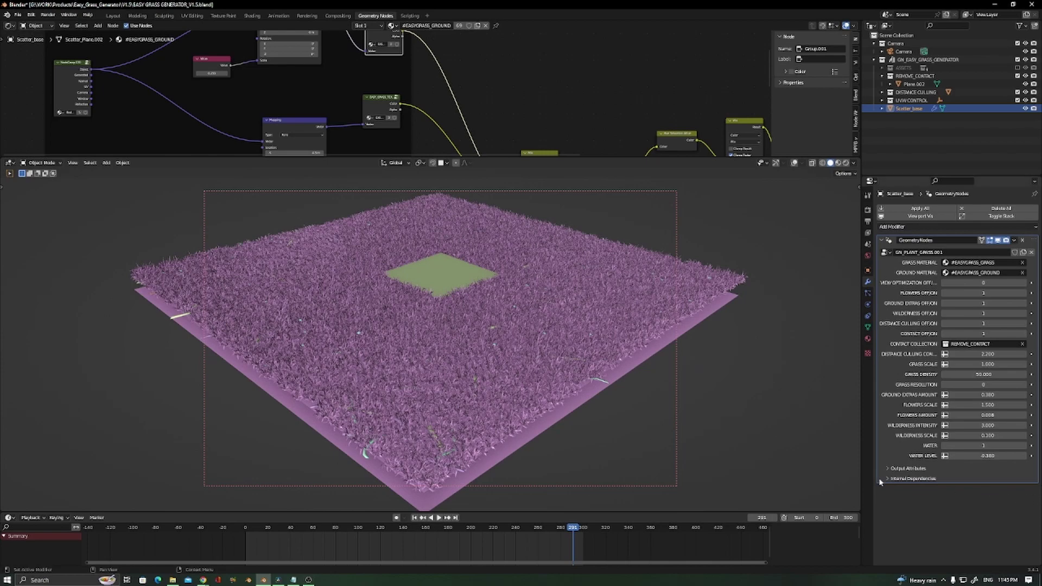